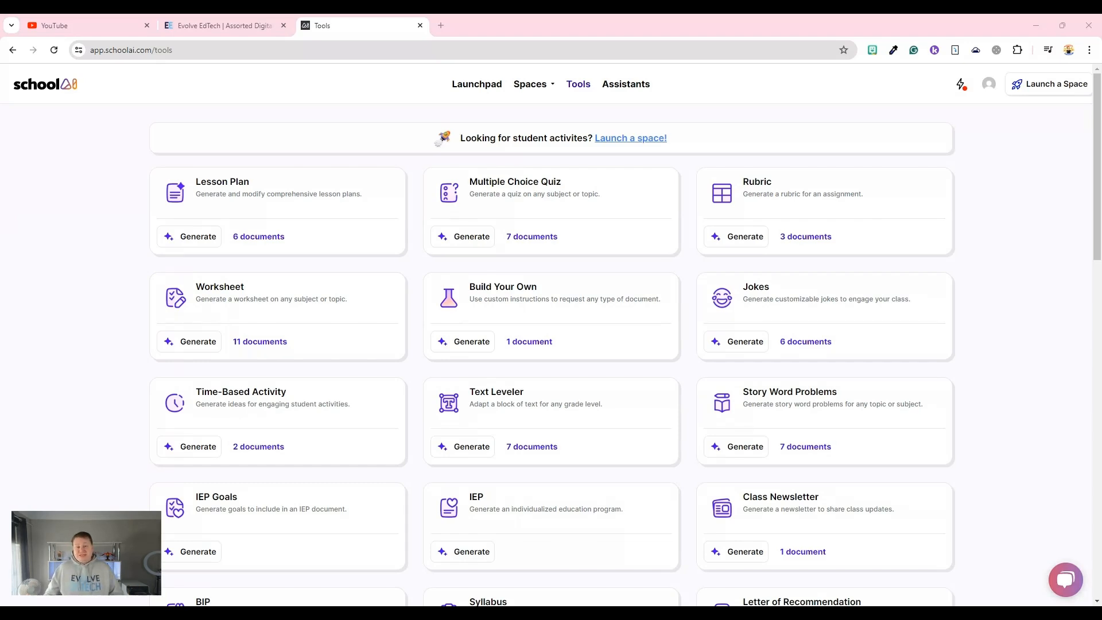
Generate a Build Your Own document with the instructions "Introduce common 3D shapes."
click(466, 346)
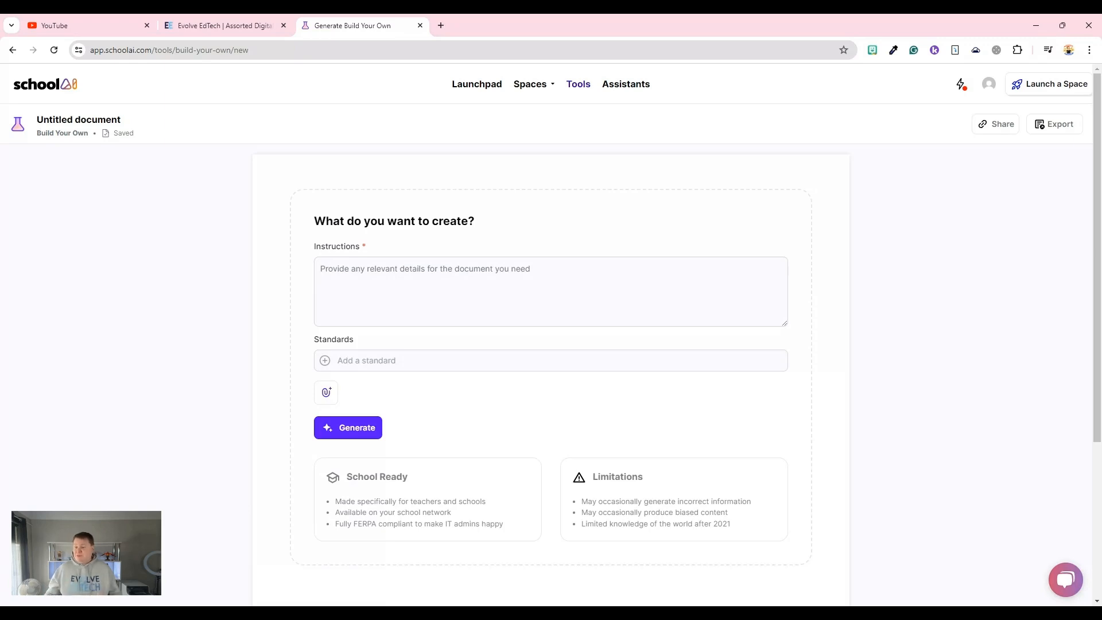
click(474, 280)
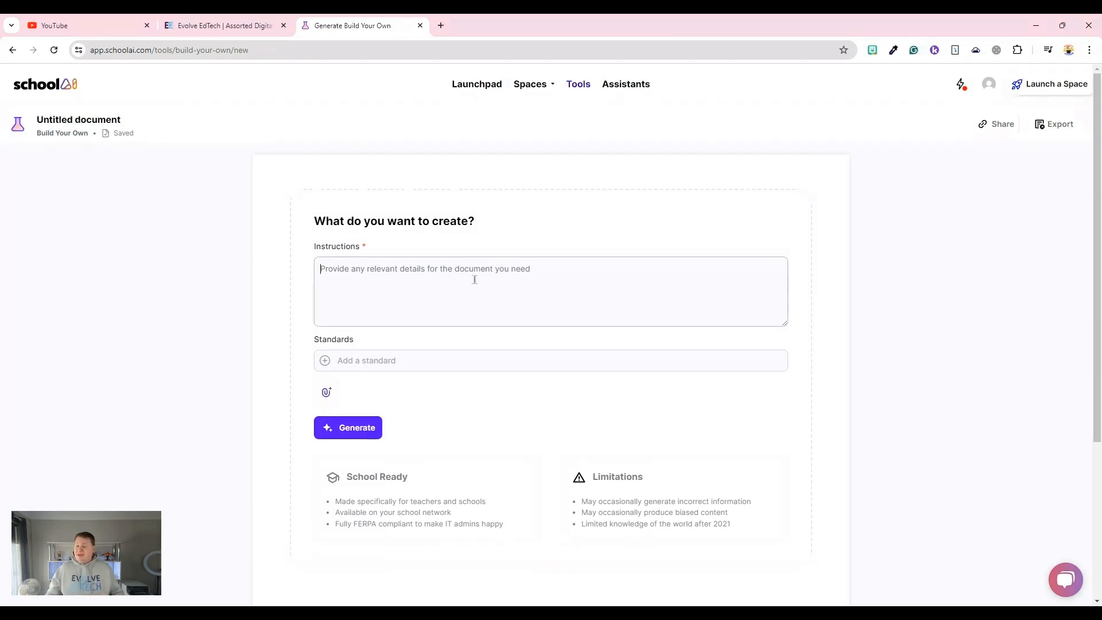
text(Introdu)
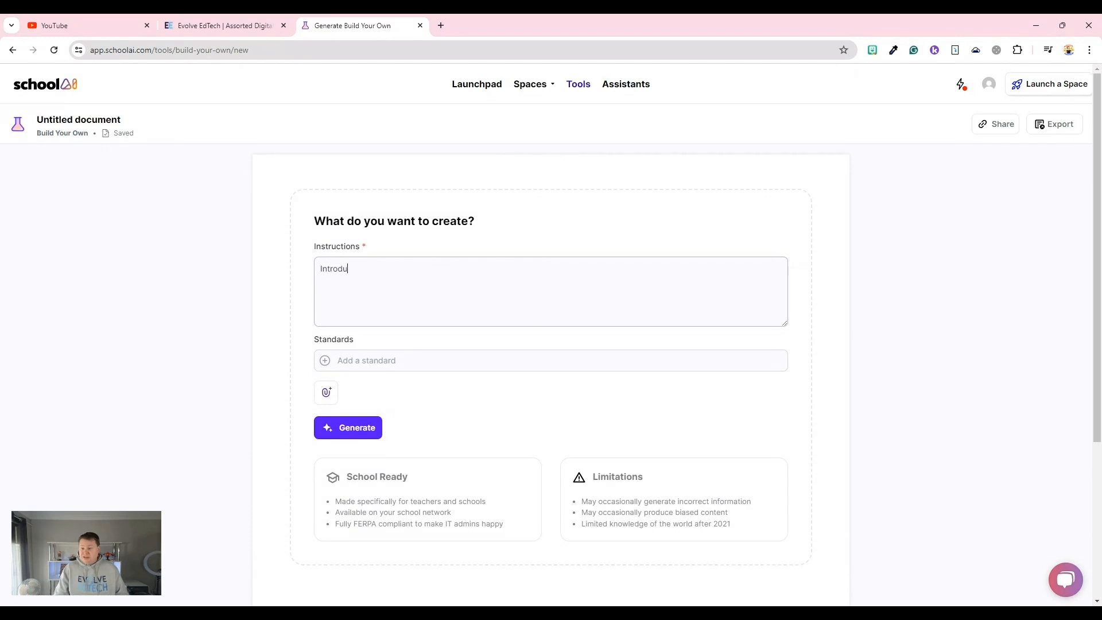
text(ce co)
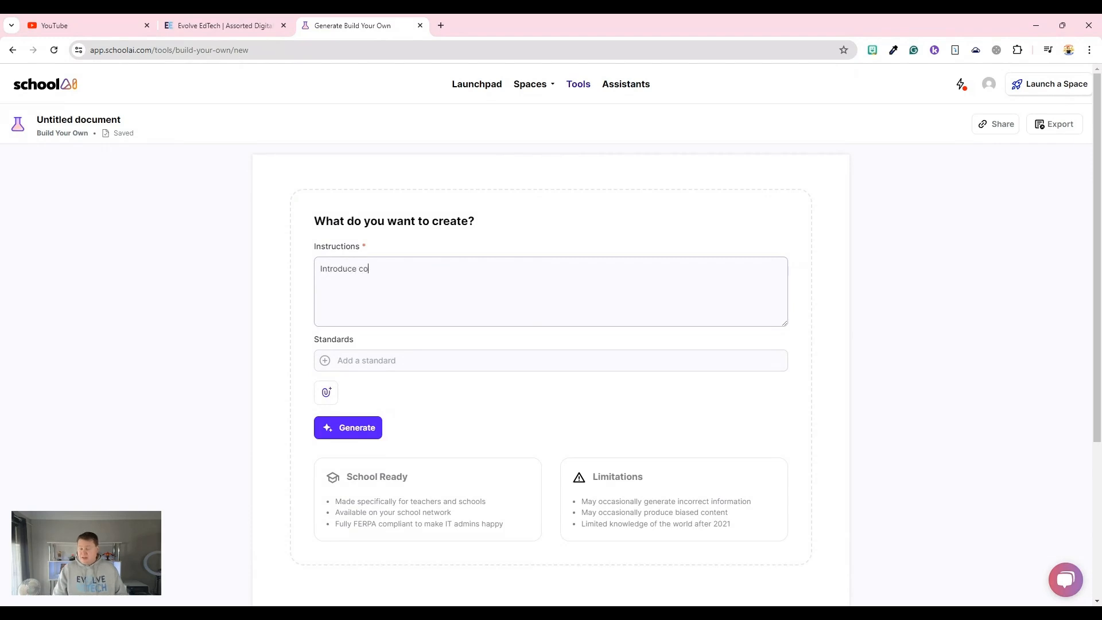
text(mmon3d)
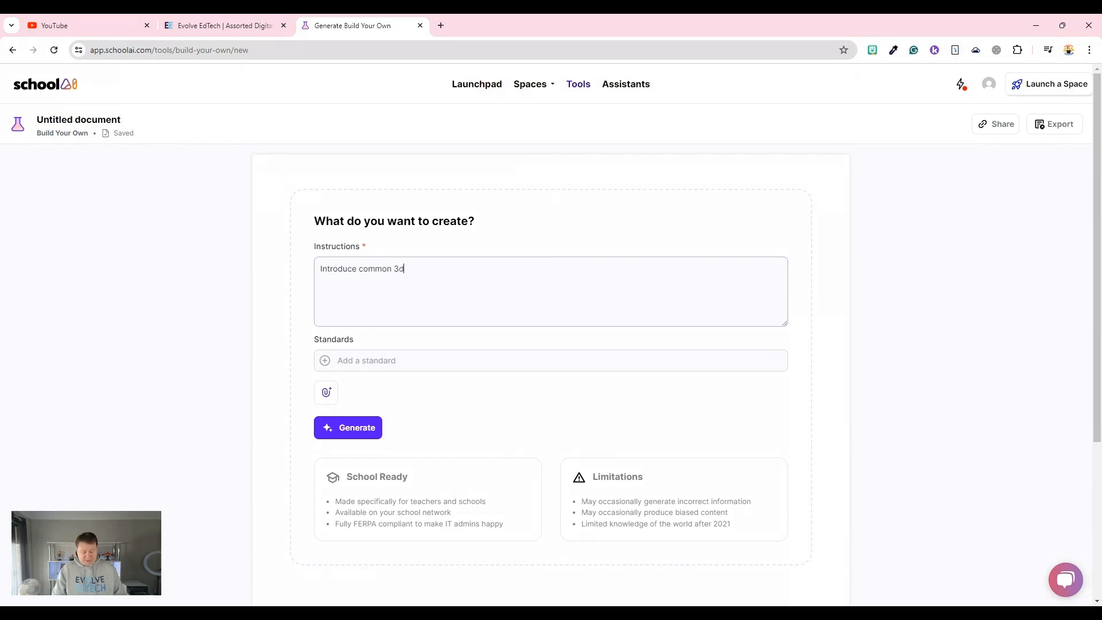
key(BackSpace)
key(BackSpace)
text(D shapes.)
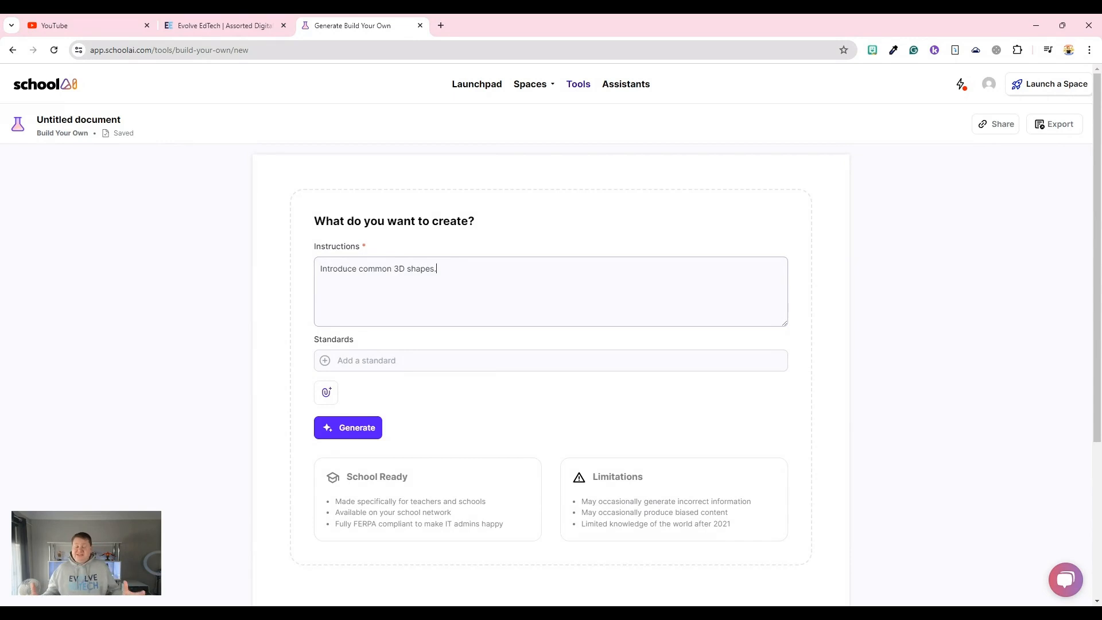
click(365, 431)
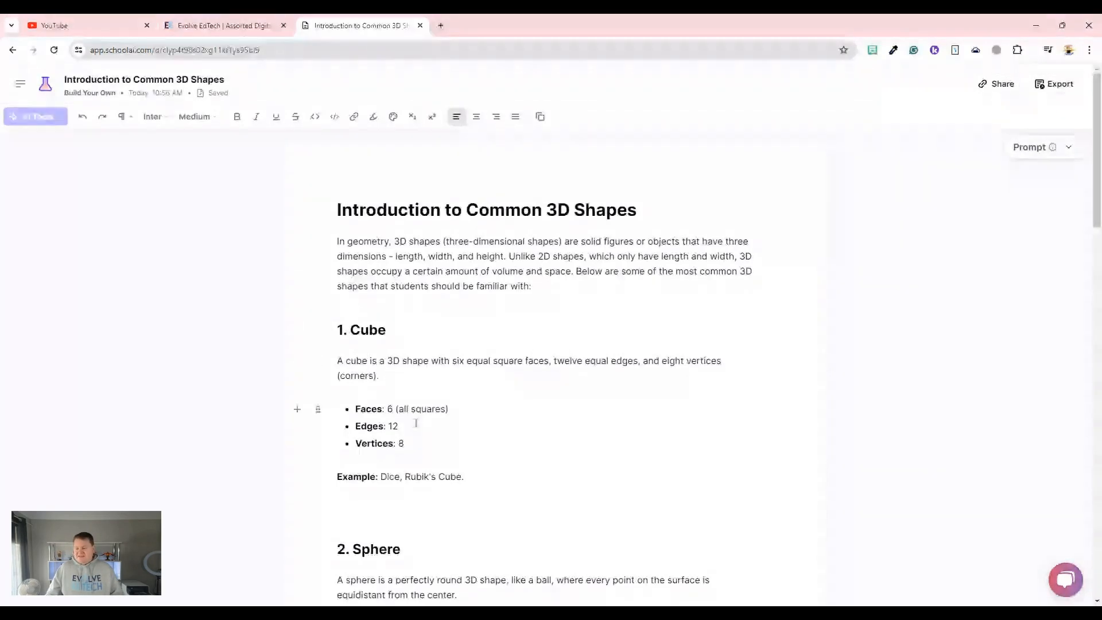
Review the generated 3D shapes document from its introduction through to the summary
scroll(416, 423, down, 8)
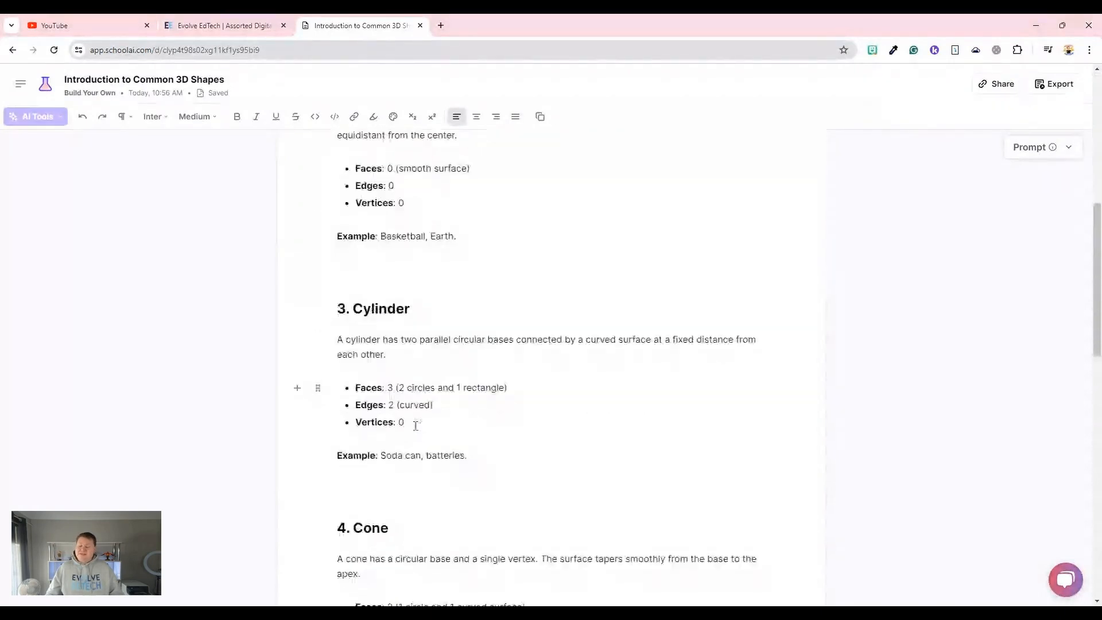
scroll(417, 425, down, 6)
scroll(416, 426, down, 9)
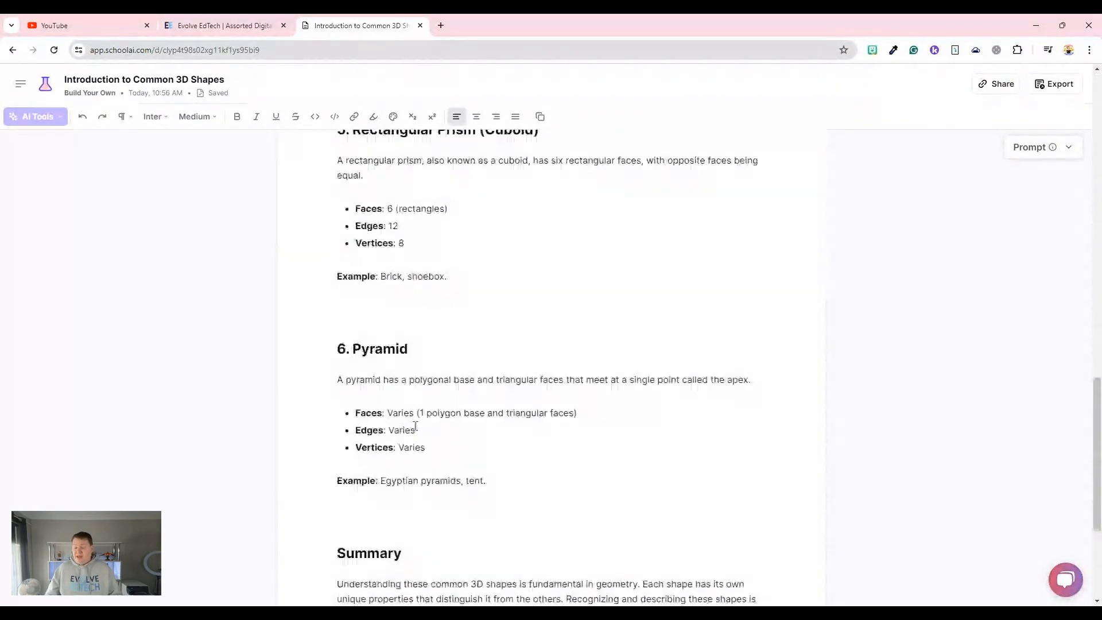
scroll(416, 426, up, 20)
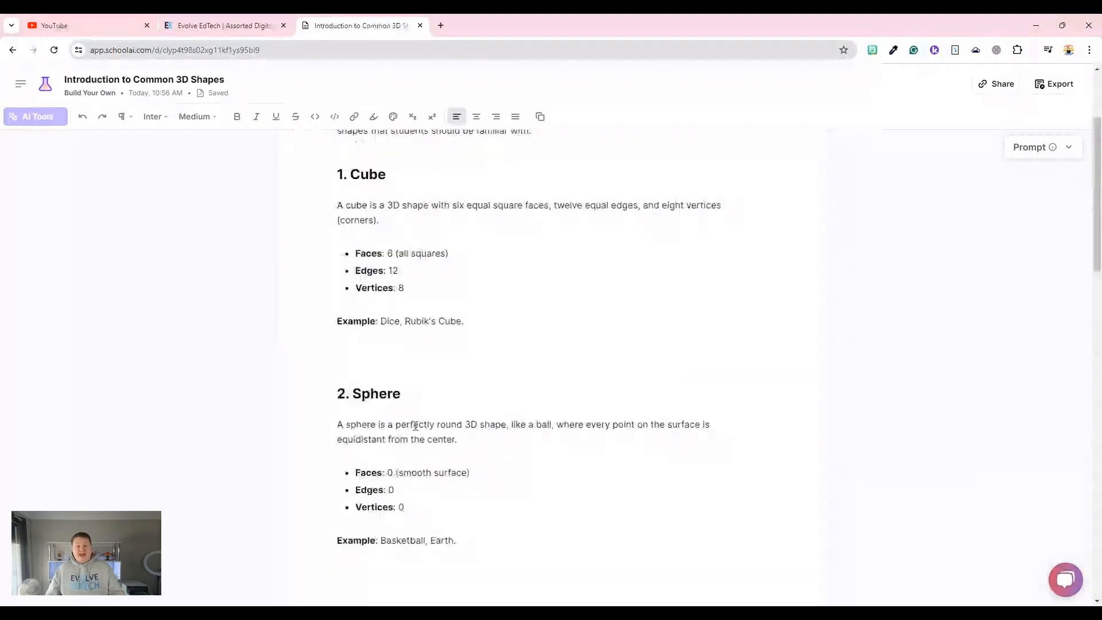
scroll(416, 425, up, 3)
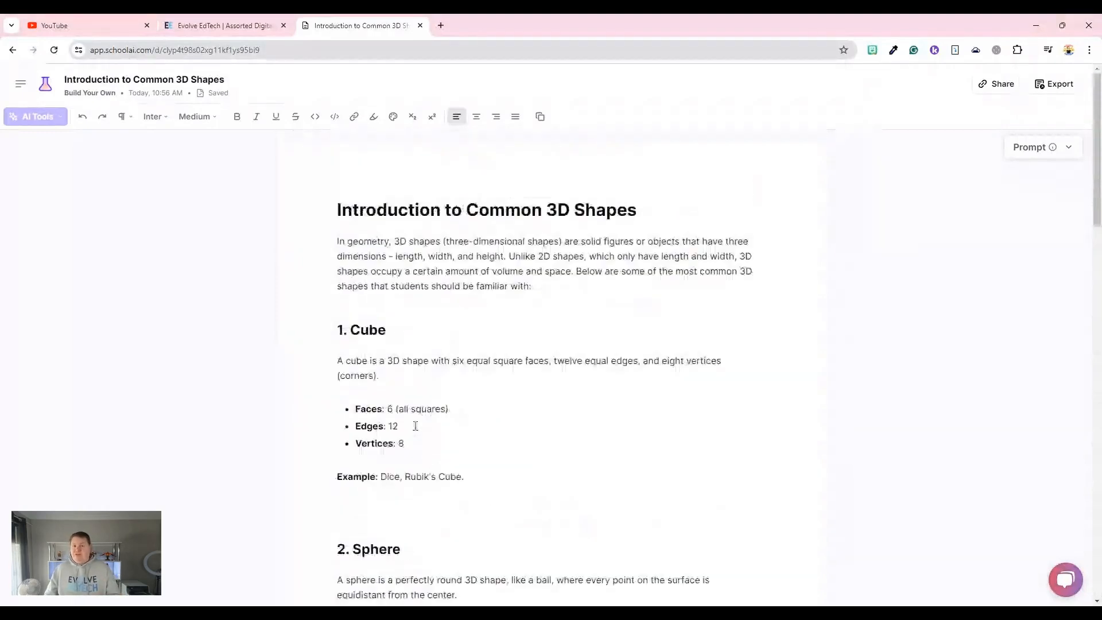
Generate a new Build Your Own document with the instructions "Provide examples of common biomes around the world."
click(45, 91)
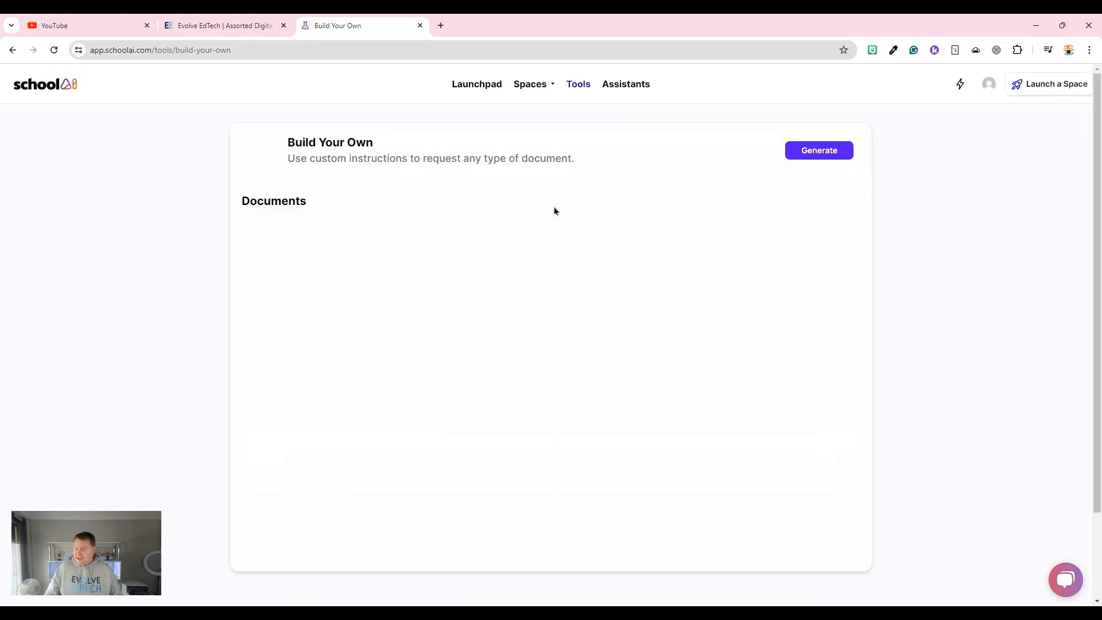
click(828, 154)
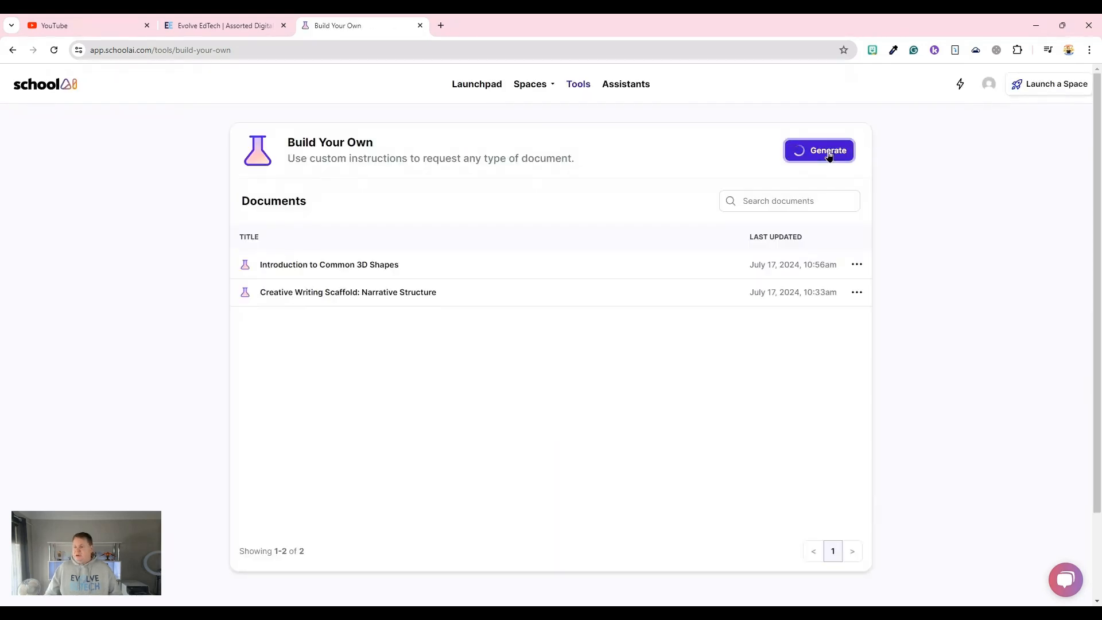
click(592, 293)
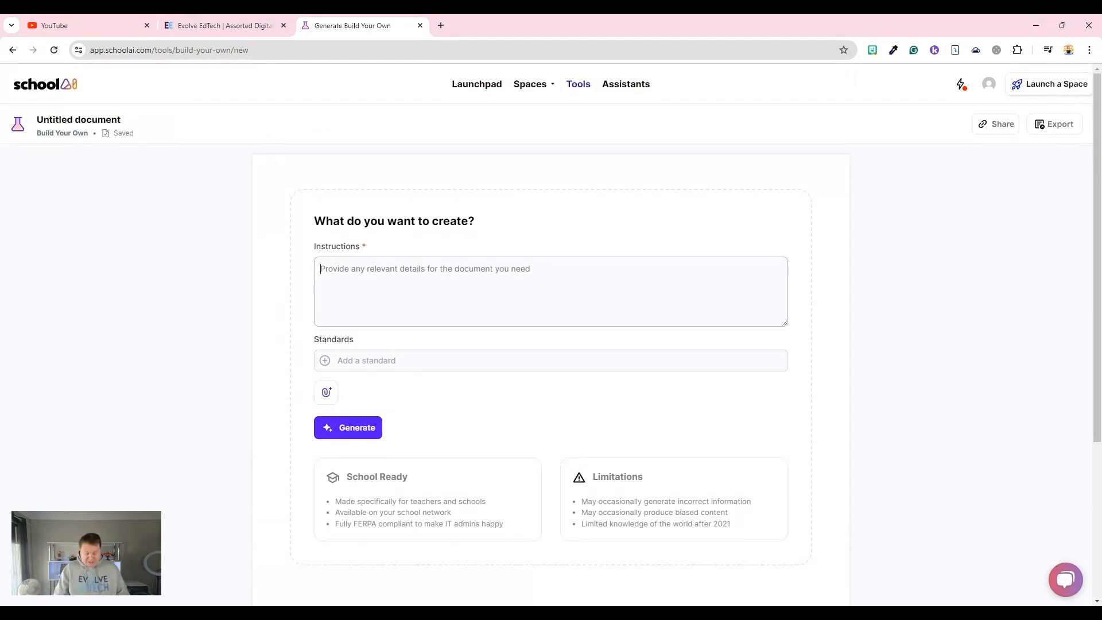
text(Provide )
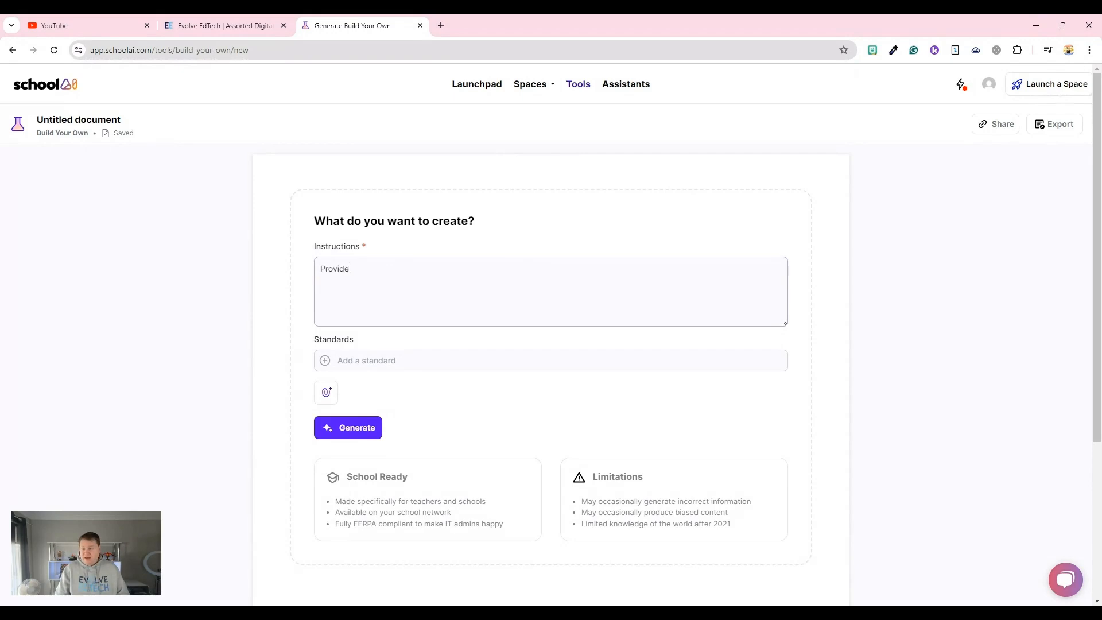
text(examples of comm)
text(ob)
key(BackSpace)
key(BackSpace)
text(n)
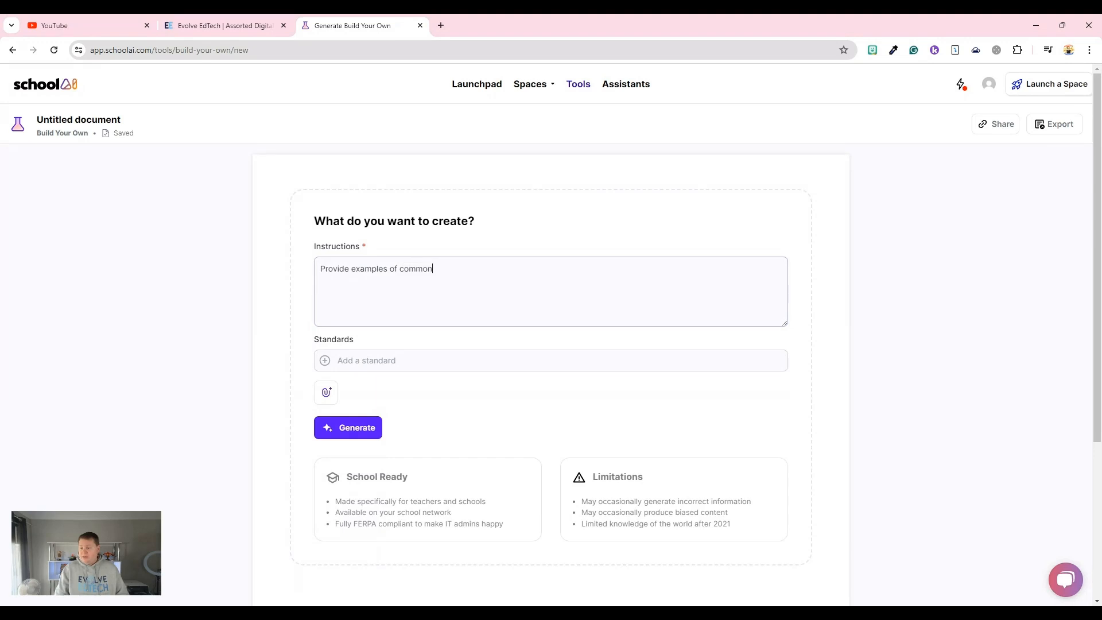
text( biomes aro)
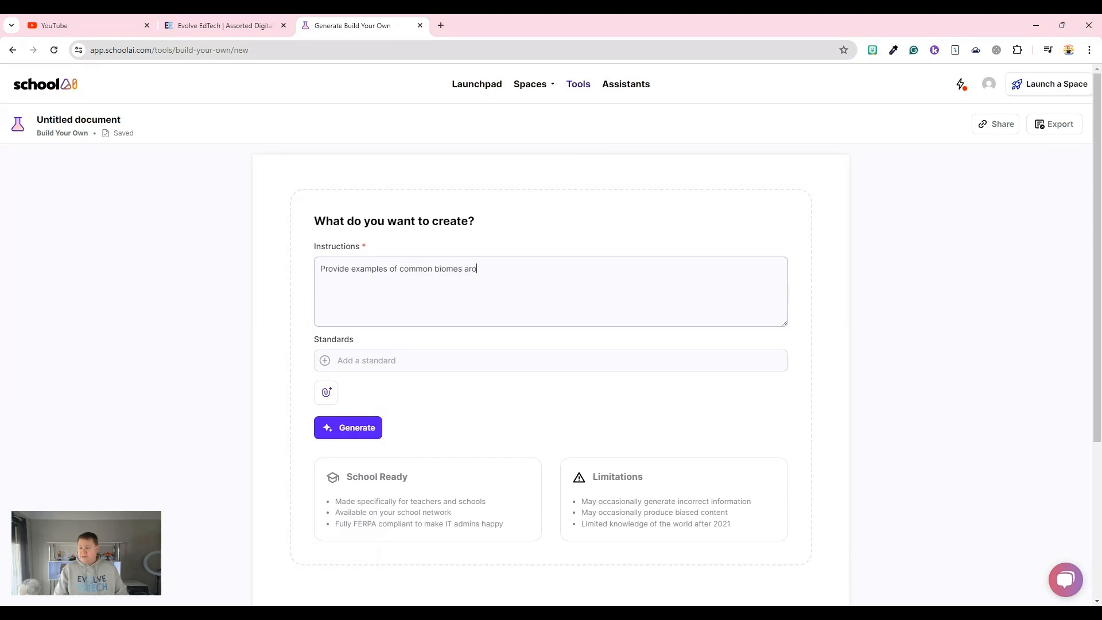
text(und the world.)
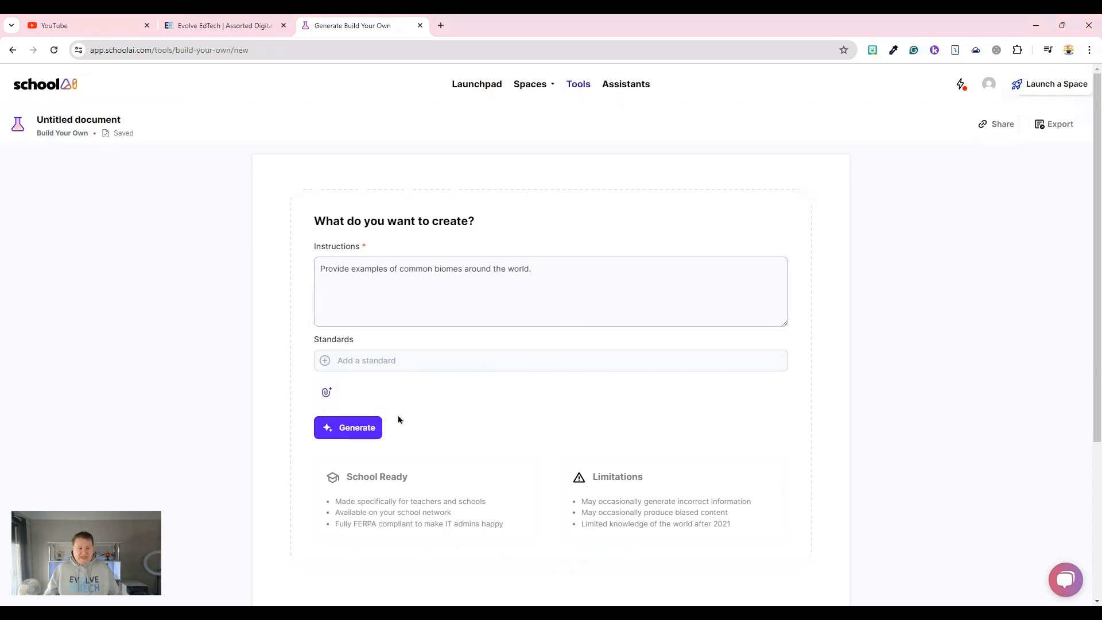
click(368, 432)
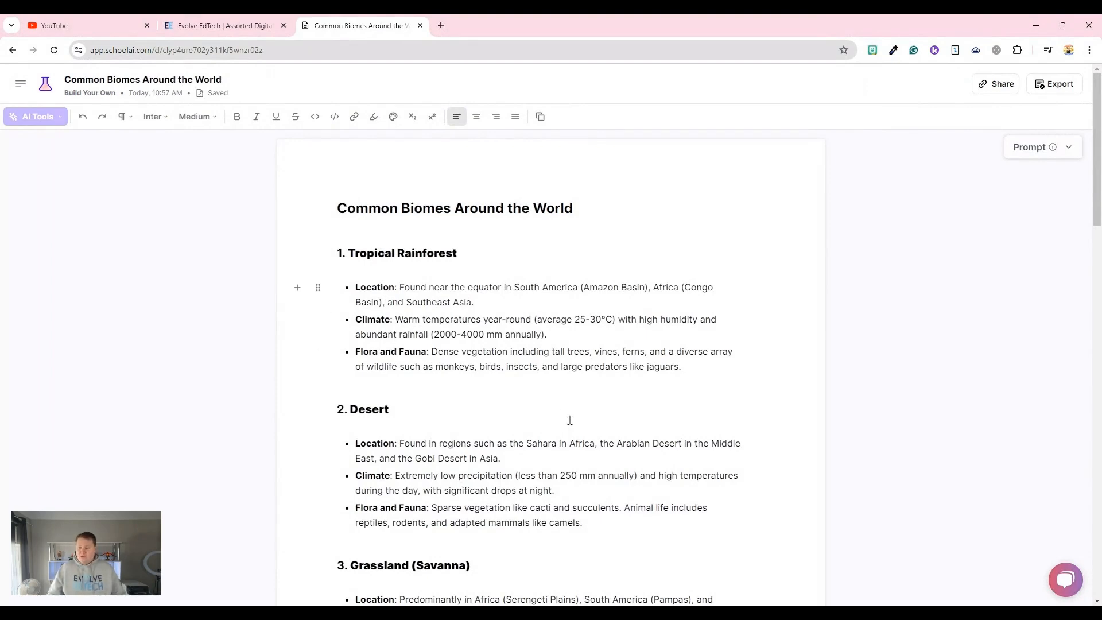
Review all the biome sections in the generated document, including location, climate, and flora and fauna
scroll(568, 422, down, 5)
scroll(570, 420, down, 2)
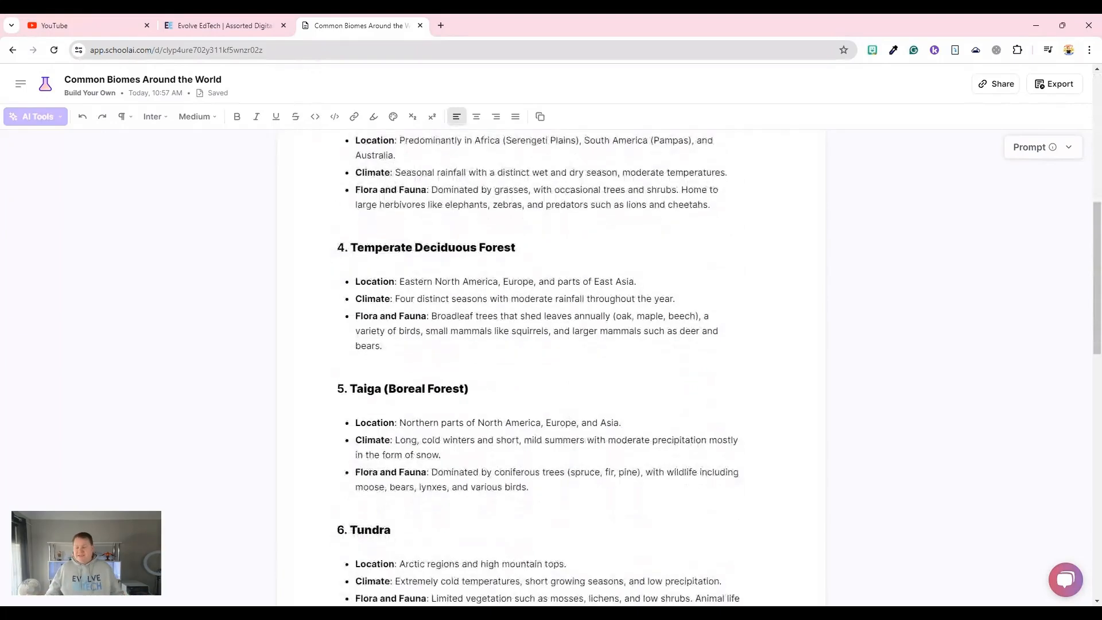
scroll(570, 421, down, 3)
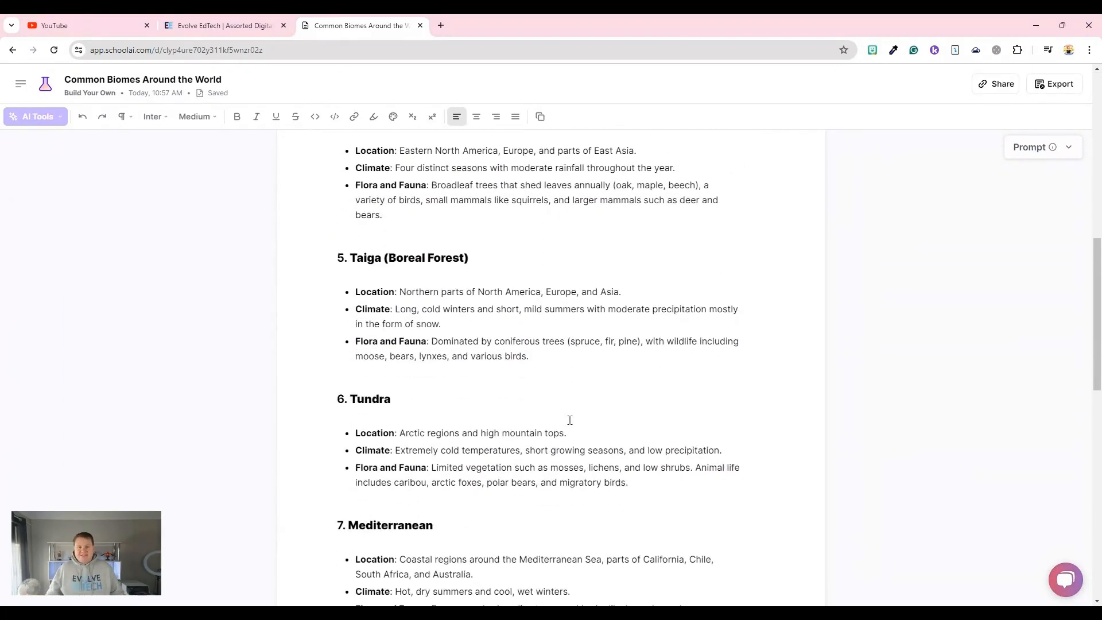
scroll(569, 421, down, 9)
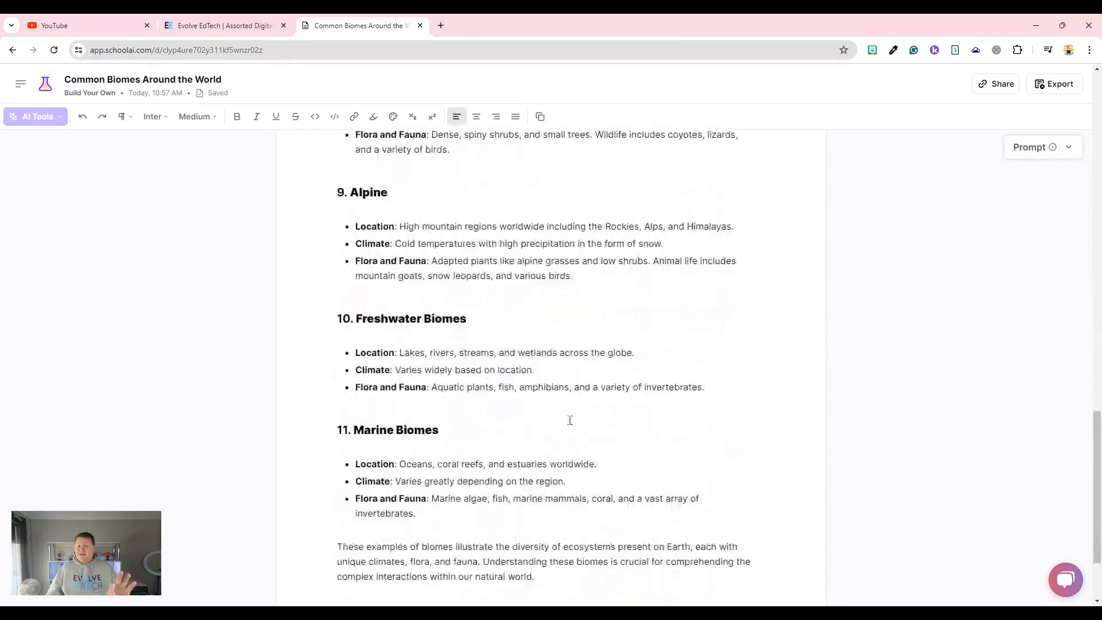
scroll(571, 420, up, 20)
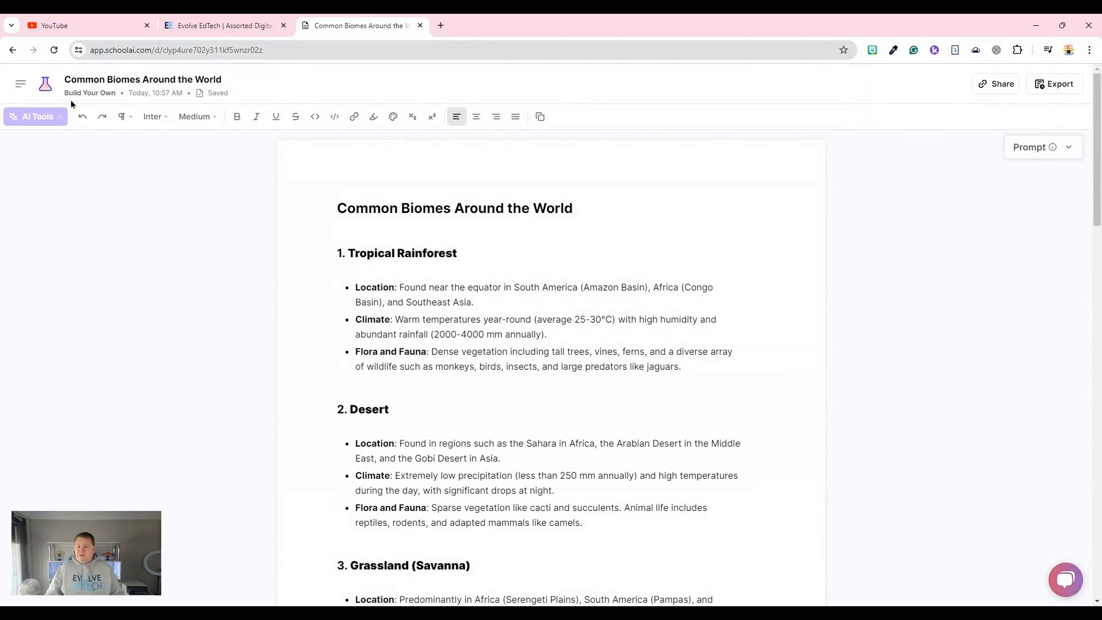
Generate another Build Your Own document with the instructions "Create a cloze passage that summarises the plot of Shakespeare's Romeo and Juliet."
click(47, 88)
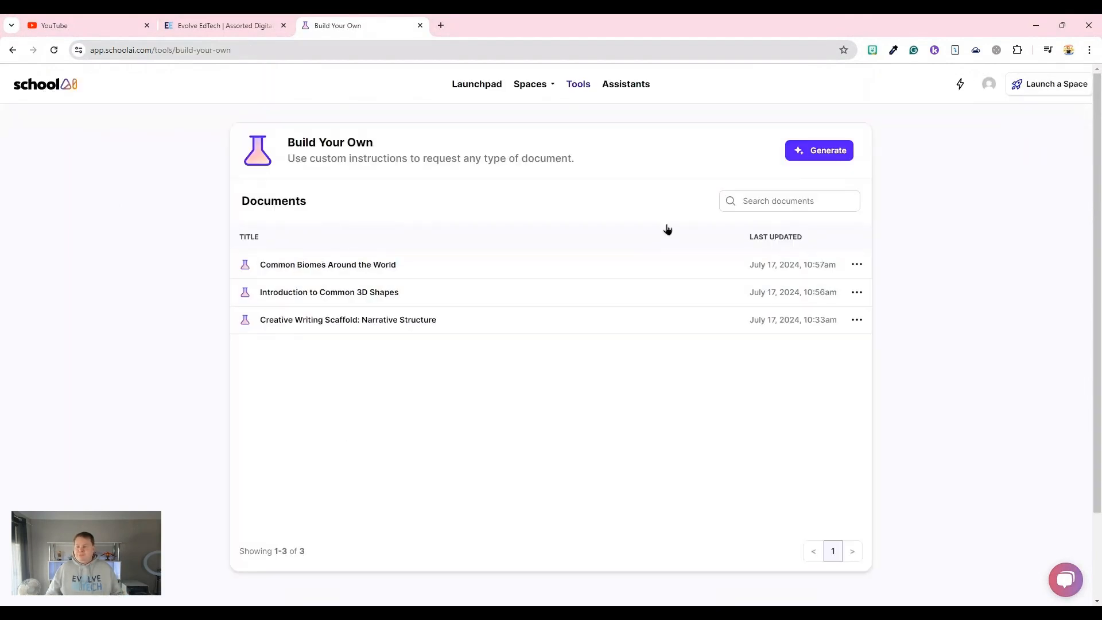
click(807, 160)
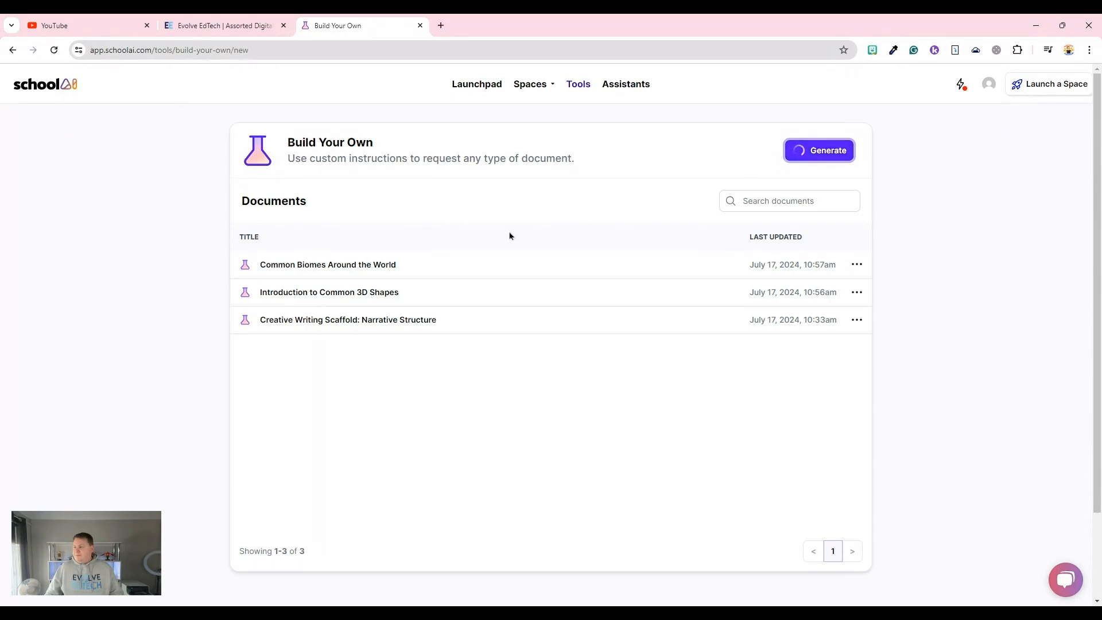
click(415, 266)
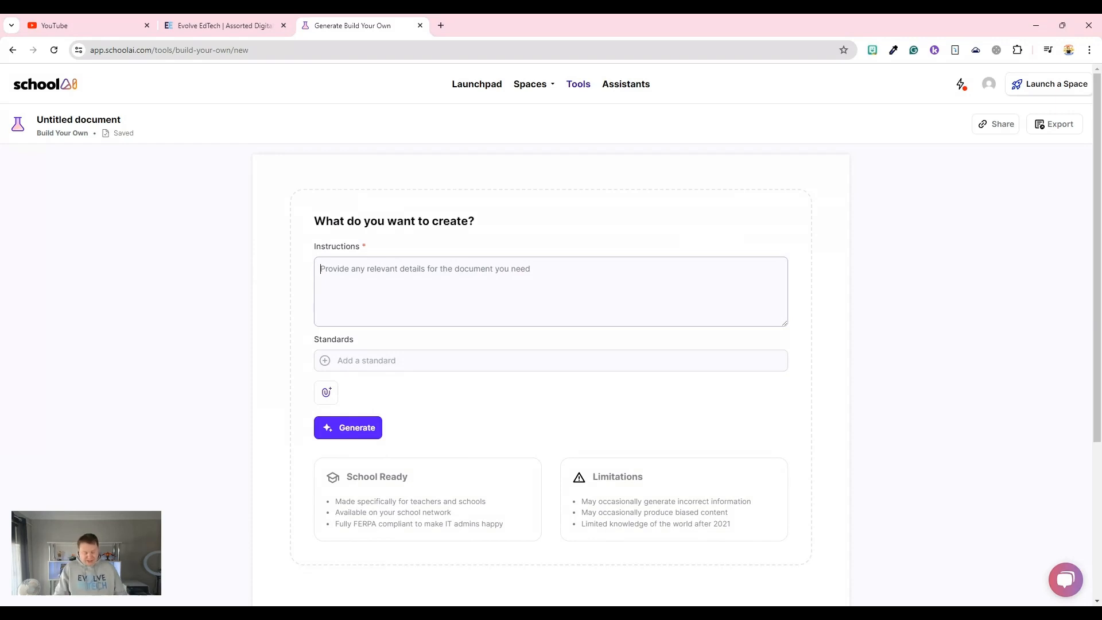
text(Crea)
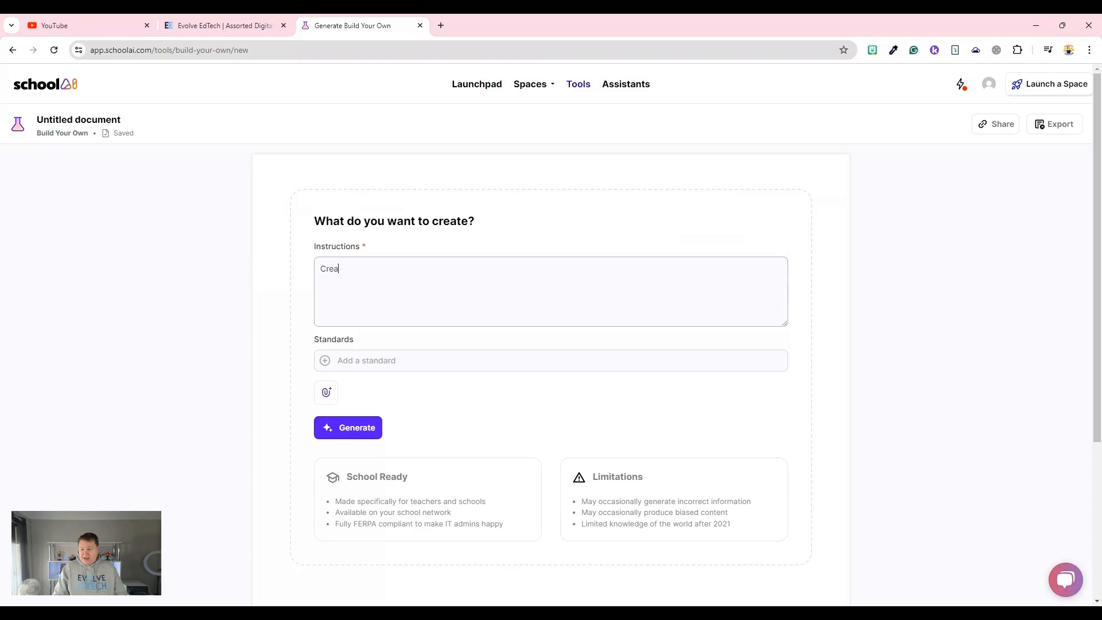
text(te a cloze pa)
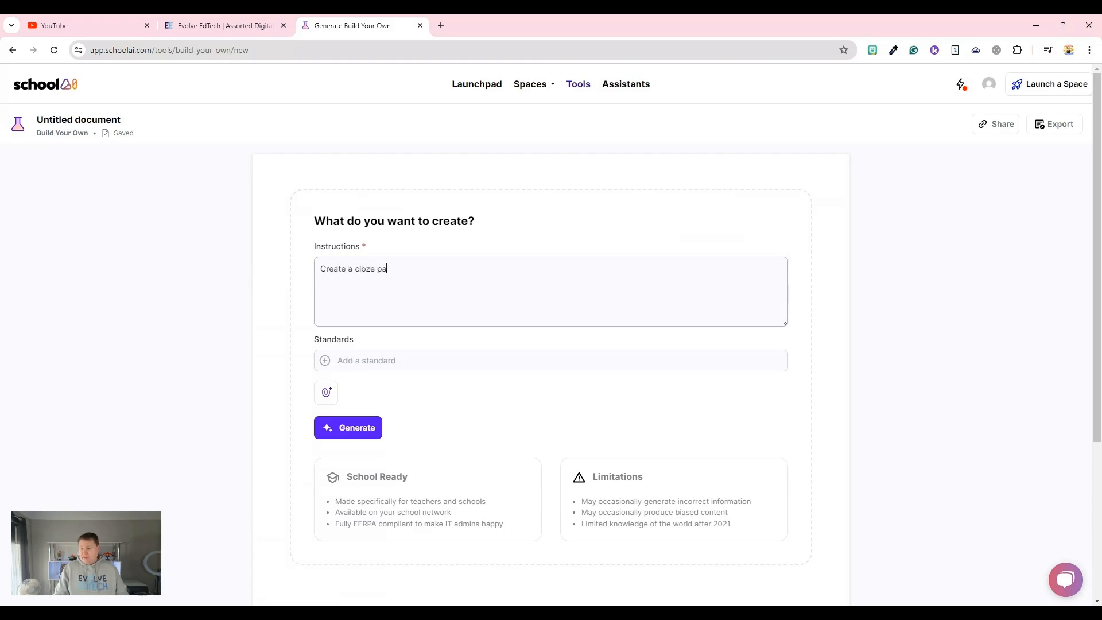
text(ssage)
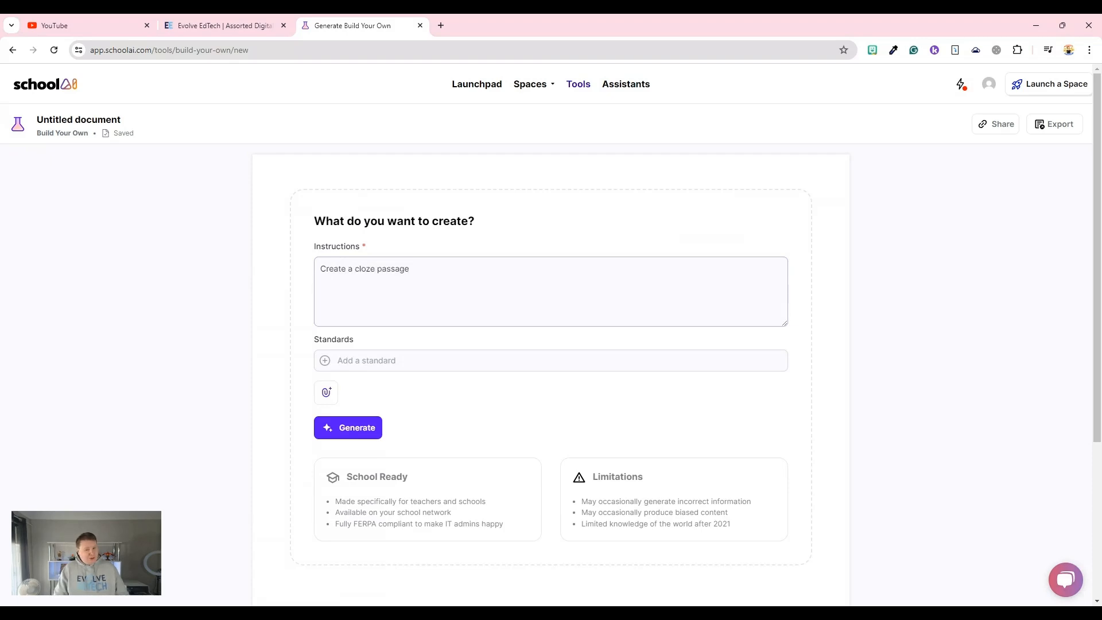
text( that s)
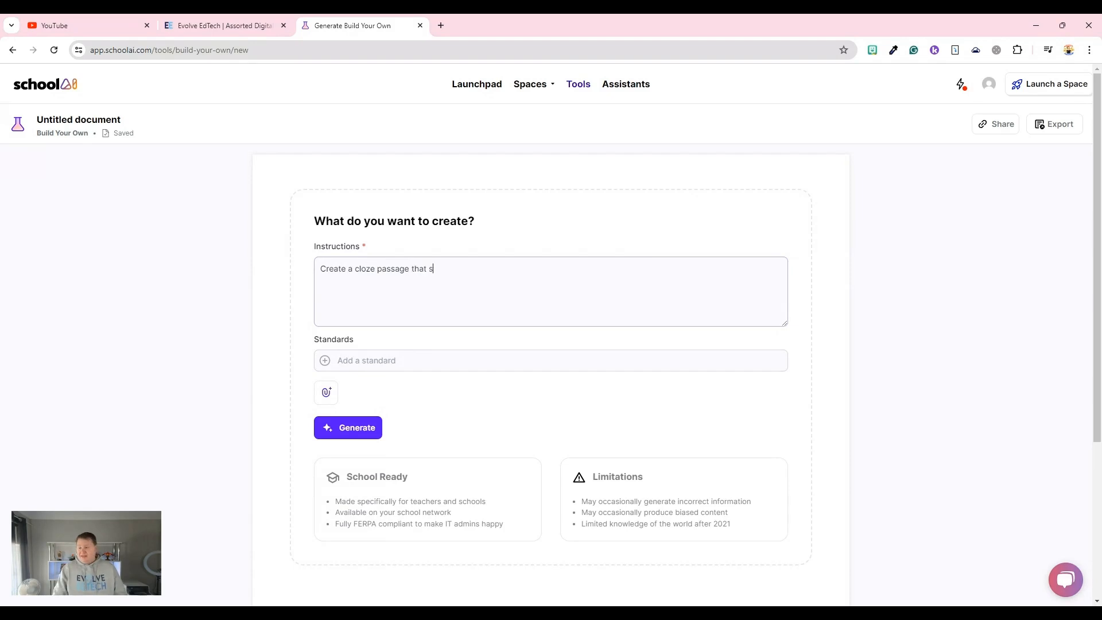
text(ummarises the plot of )
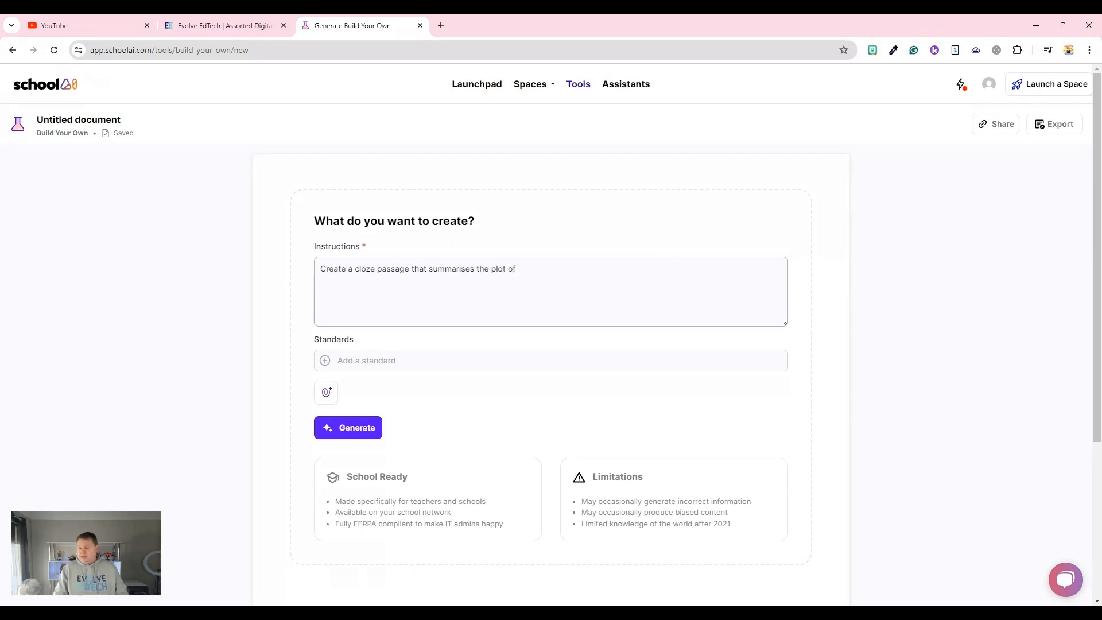
text(Shakespeare's Romeo and Juliet.)
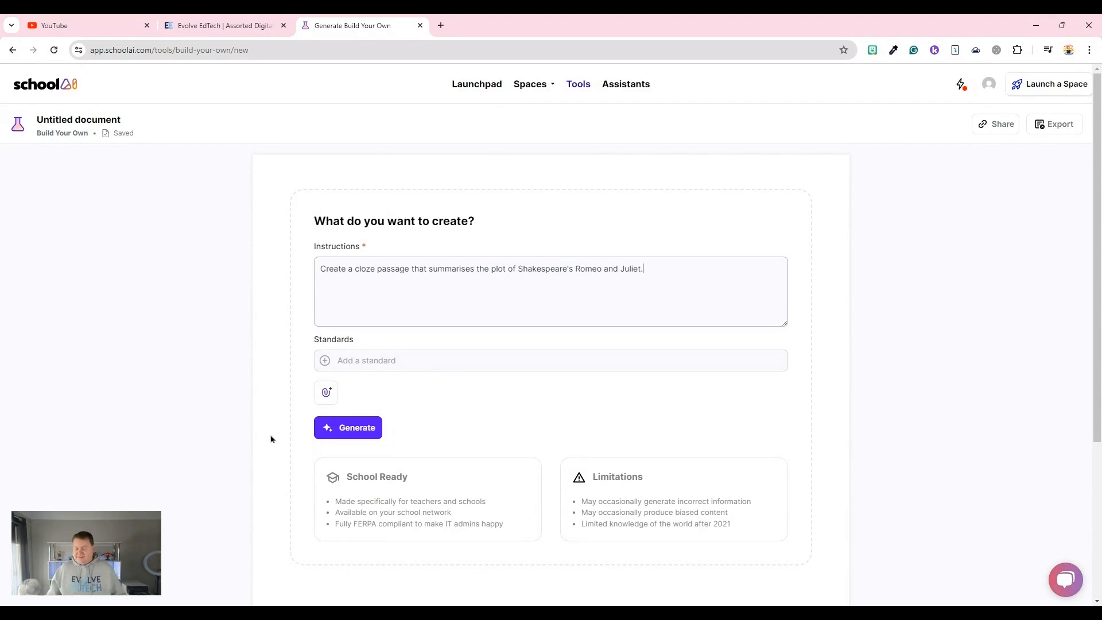
click(326, 430)
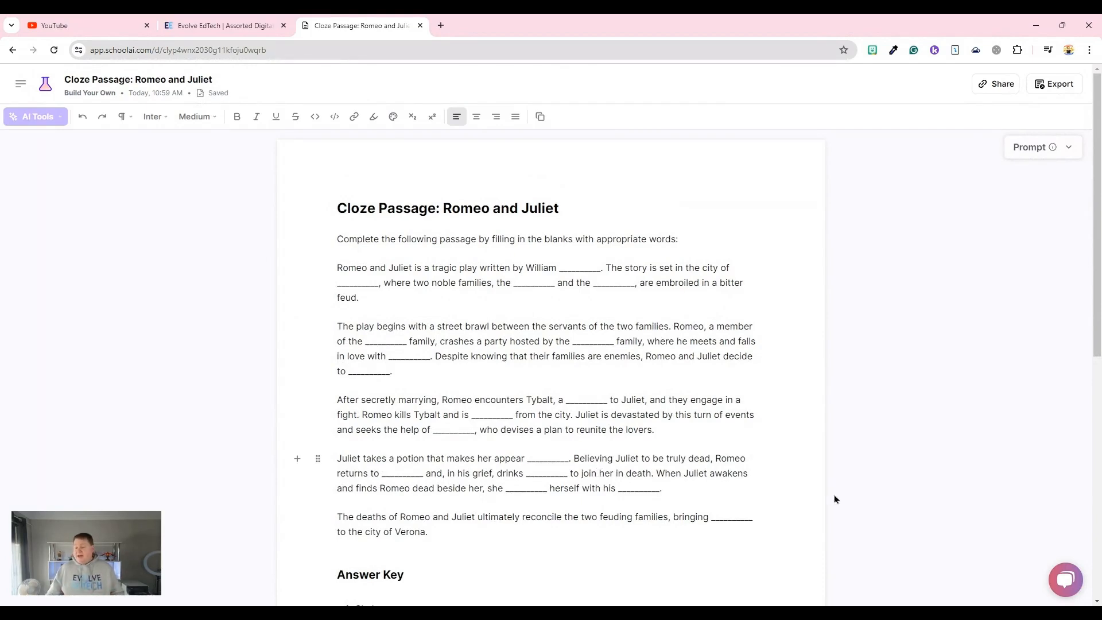
Review the generated Romeo and Juliet cloze passage and its answer key
scroll(459, 468, down, 3)
scroll(459, 468, down, 5)
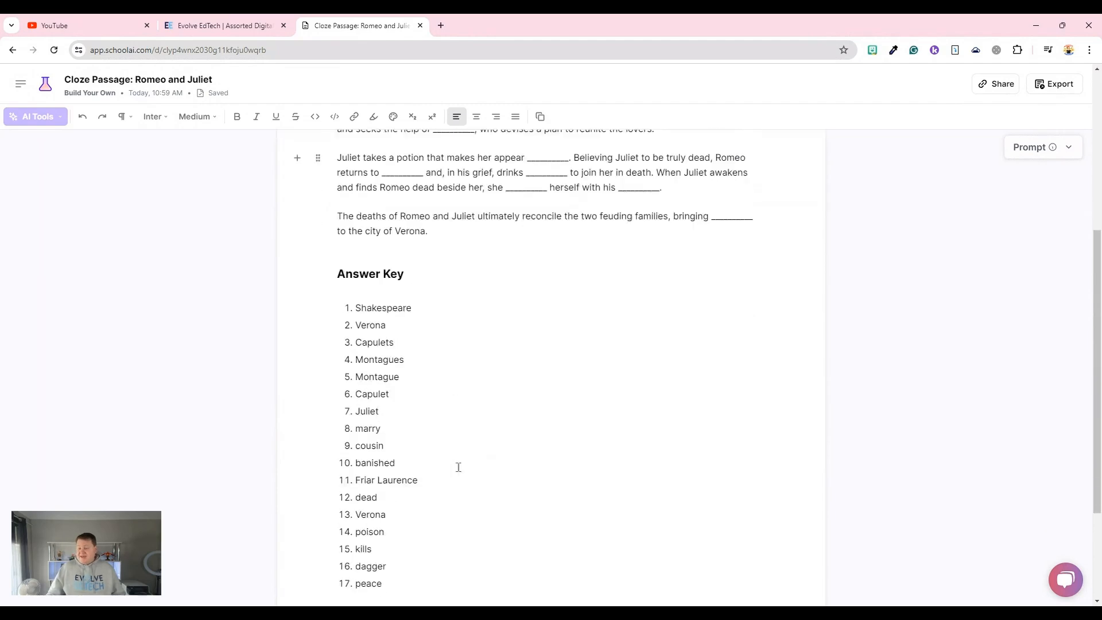
scroll(463, 466, up, 8)
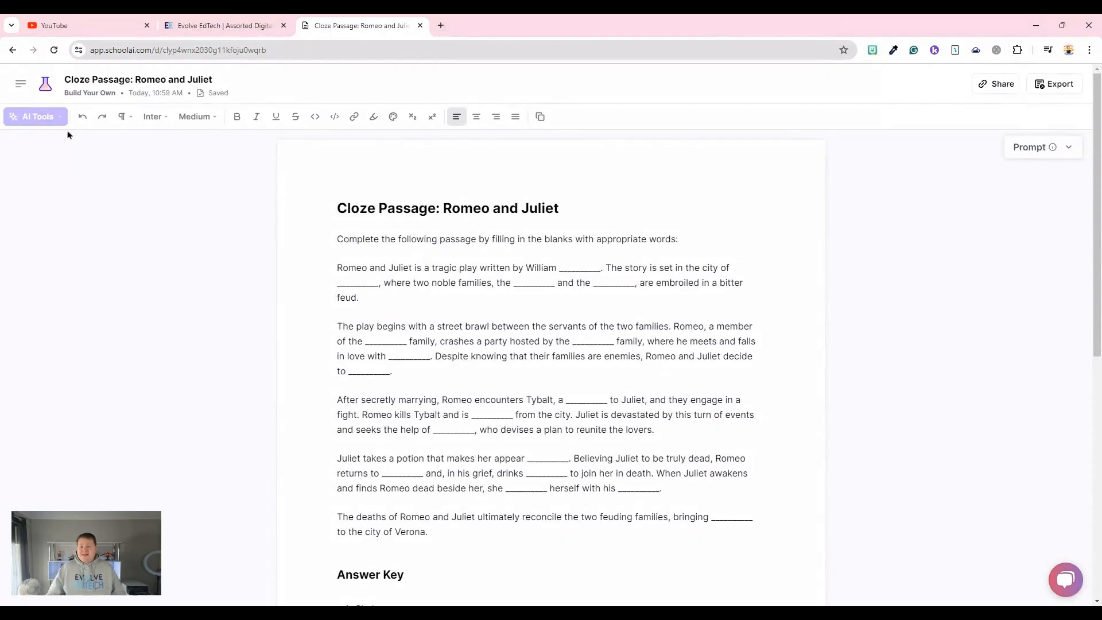
Open the Creative Writing Scaffold: Narrative Structure document from the Build Your Own documents and review its sections from orientation through reflection
click(49, 90)
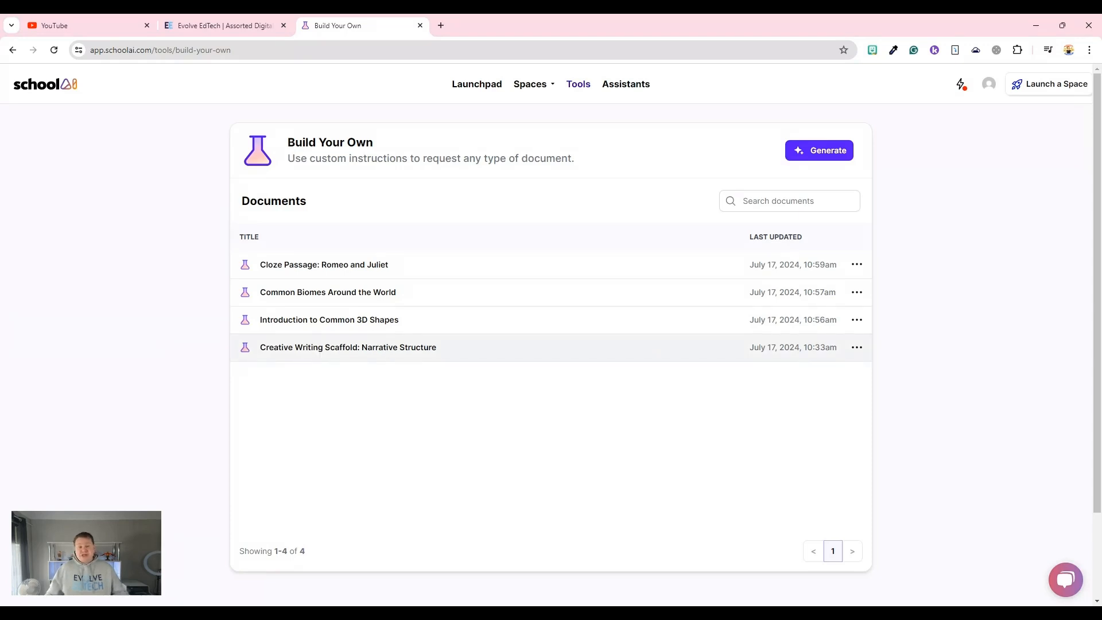
click(387, 352)
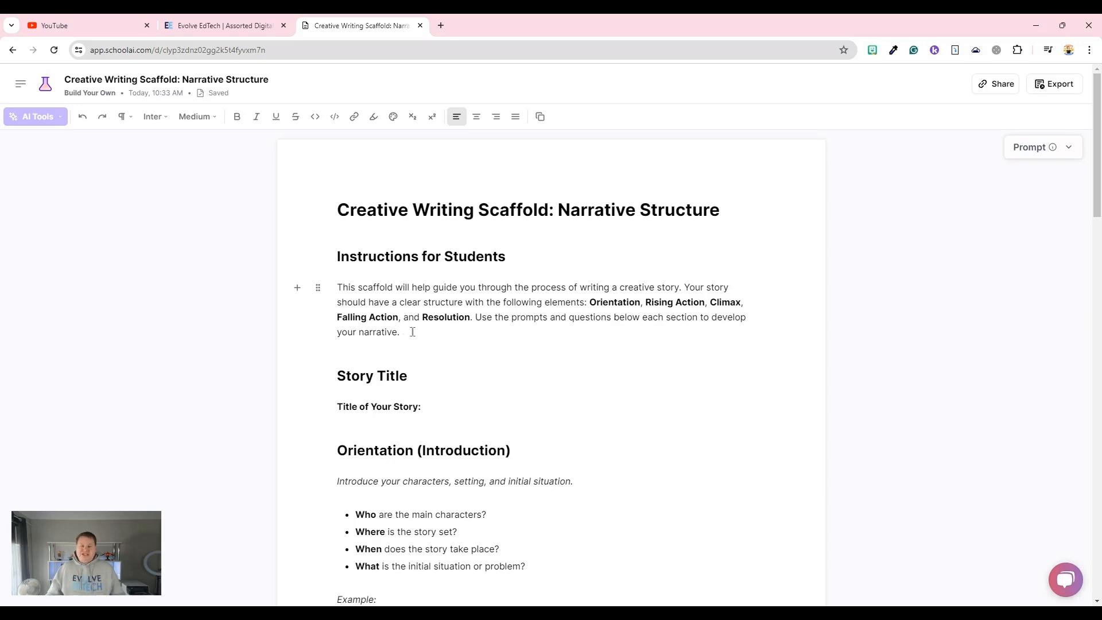
scroll(426, 386, down, 1)
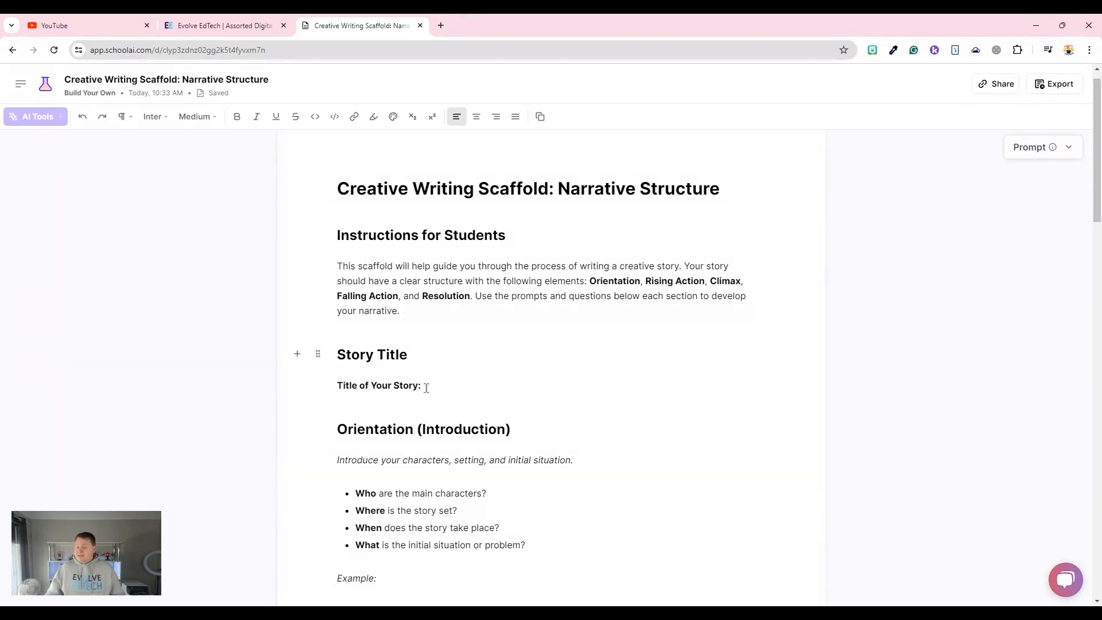
scroll(426, 387, down, 3)
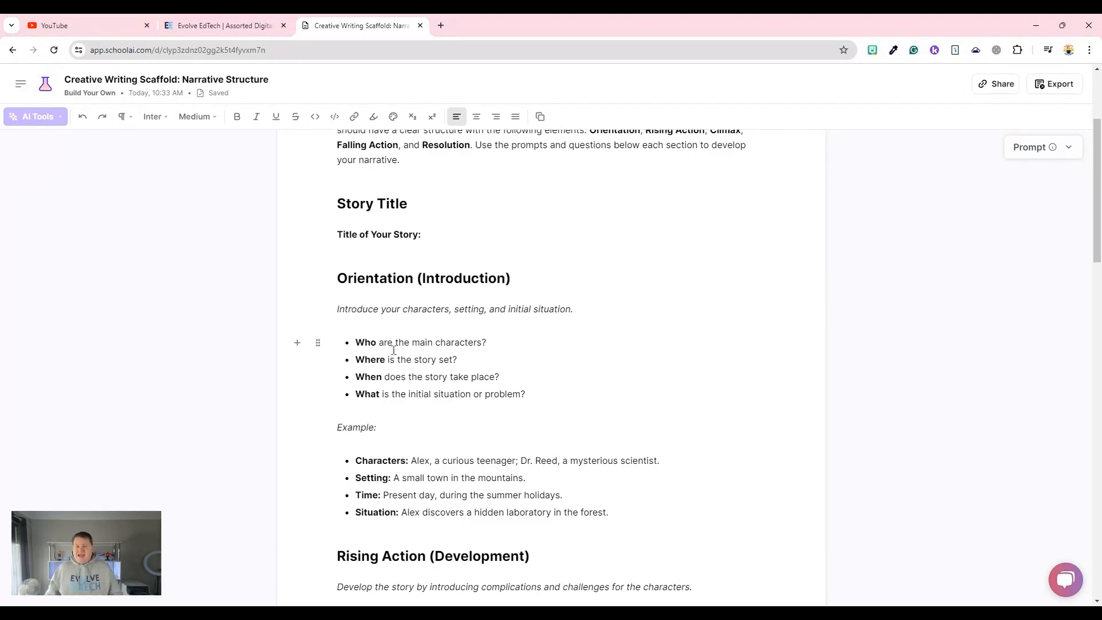
scroll(412, 372, down, 1)
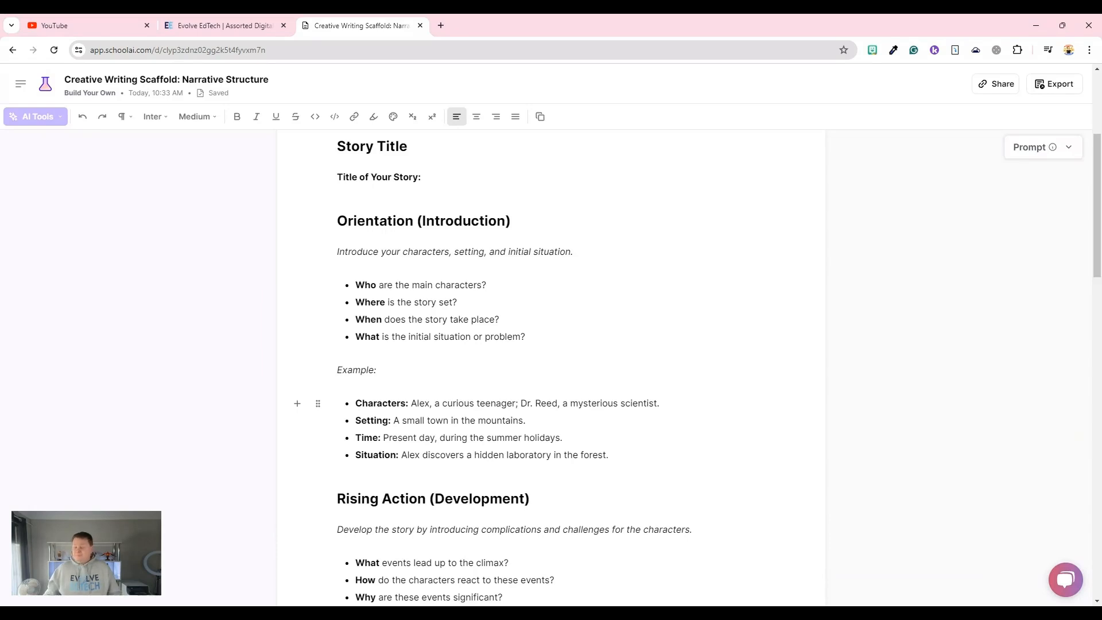
scroll(436, 438, down, 5)
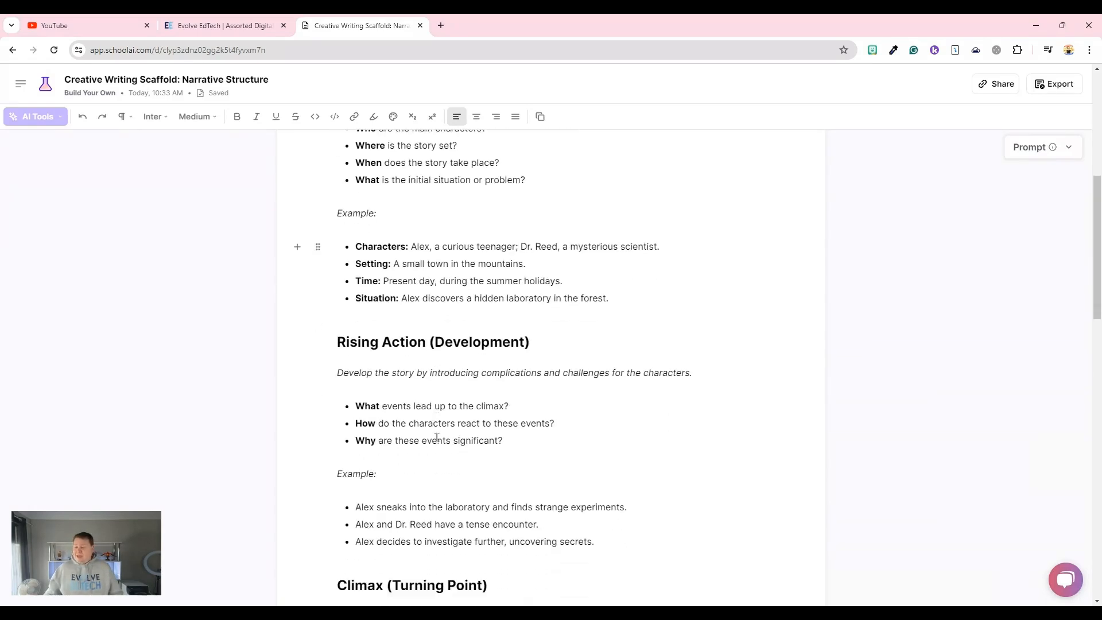
scroll(436, 438, down, 6)
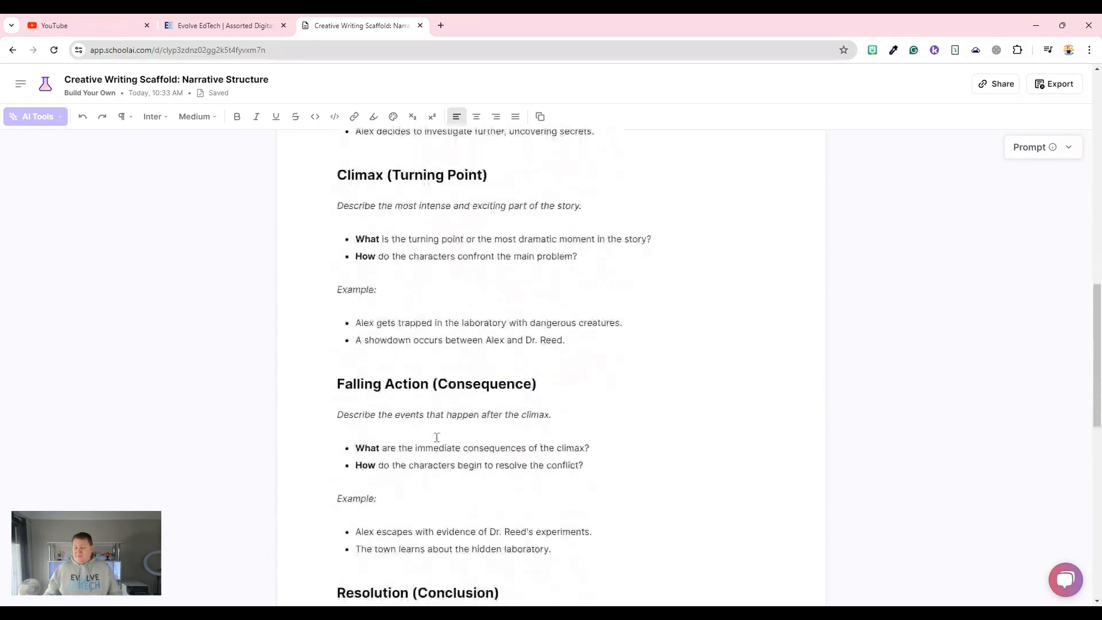
scroll(437, 437, down, 6)
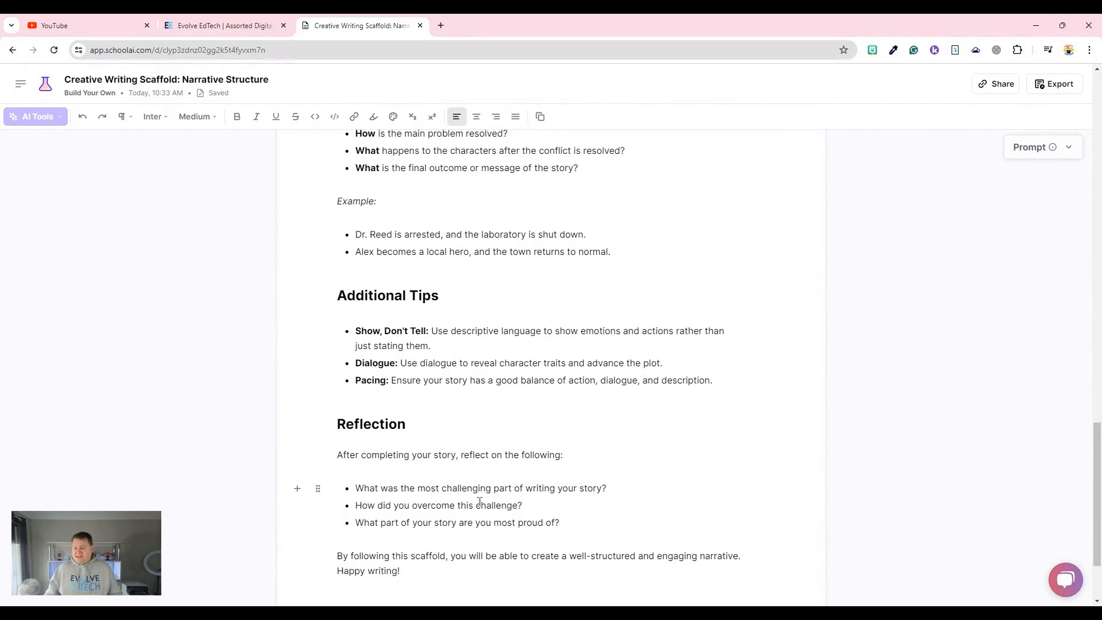
scroll(480, 502, down, 2)
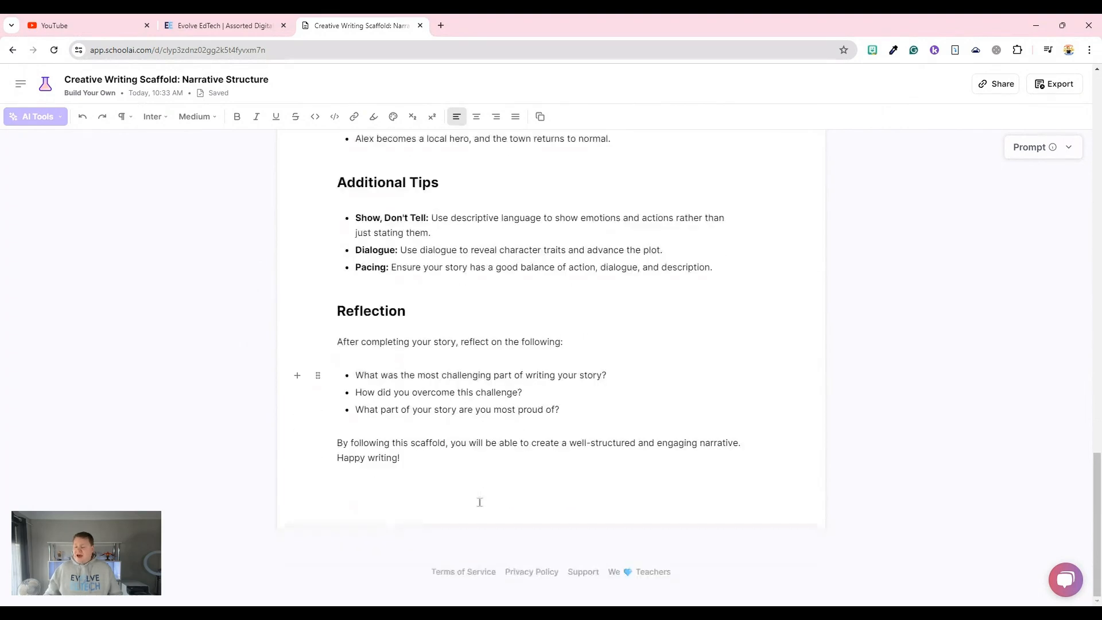
scroll(481, 506, up, 4)
scroll(481, 507, up, 15)
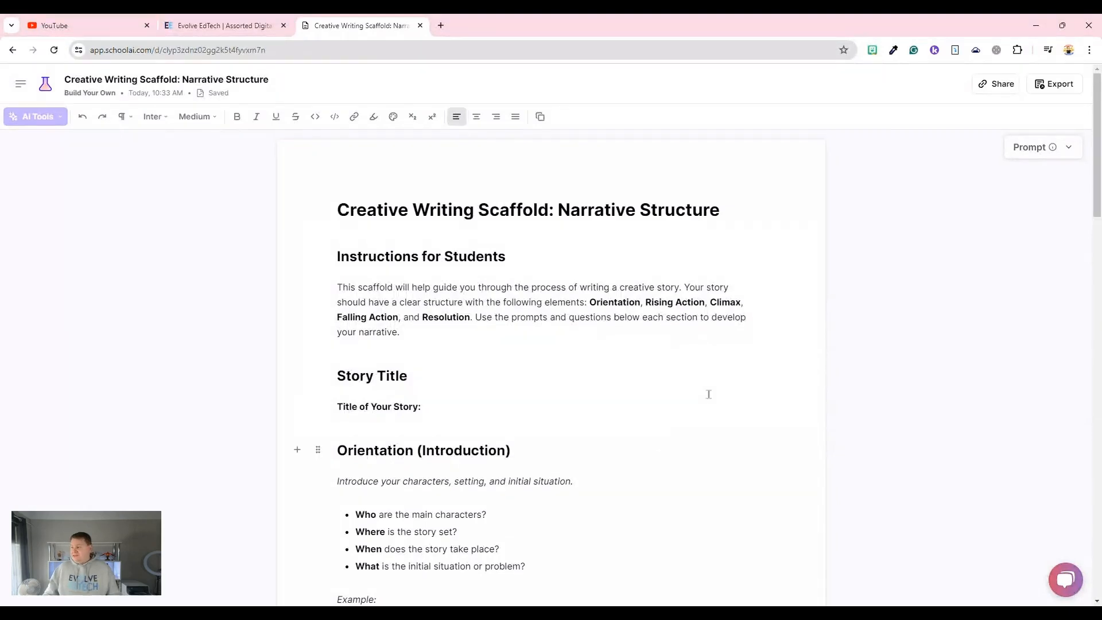
Show the prompt used for the creative writing scaffold and compare it with the narrative structure sections in the document
click(1025, 155)
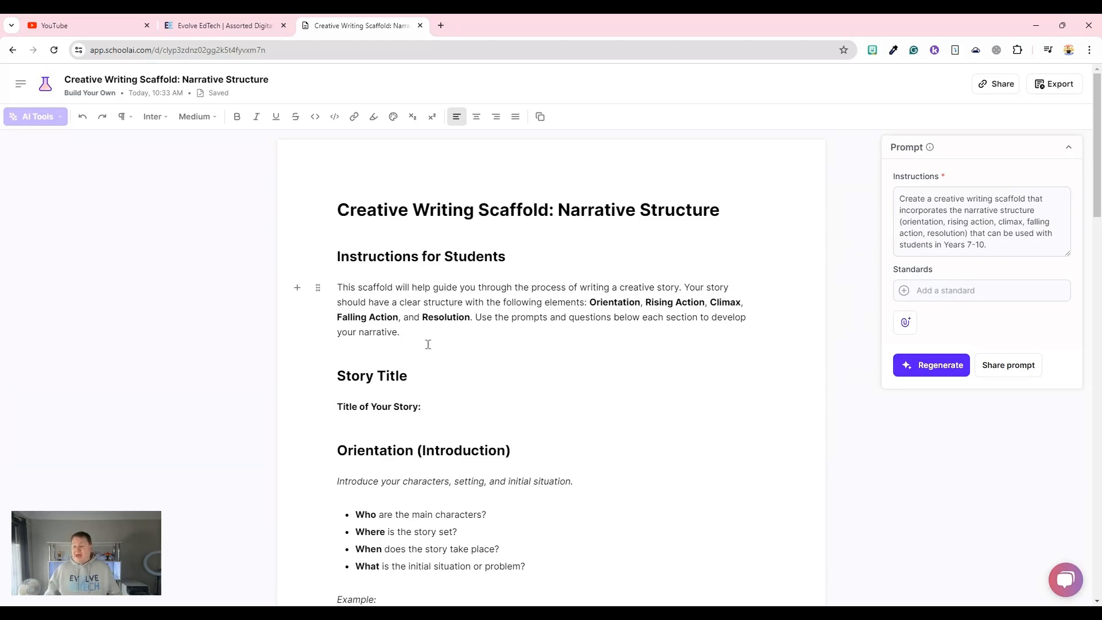
scroll(438, 348, down, 1)
scroll(437, 349, down, 12)
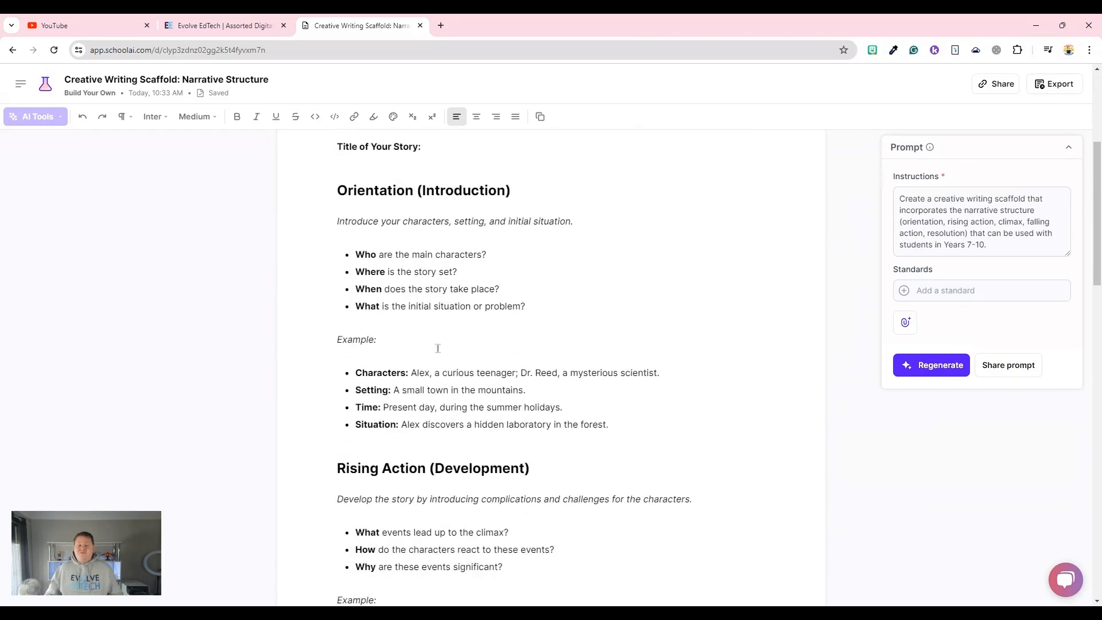
scroll(438, 348, down, 10)
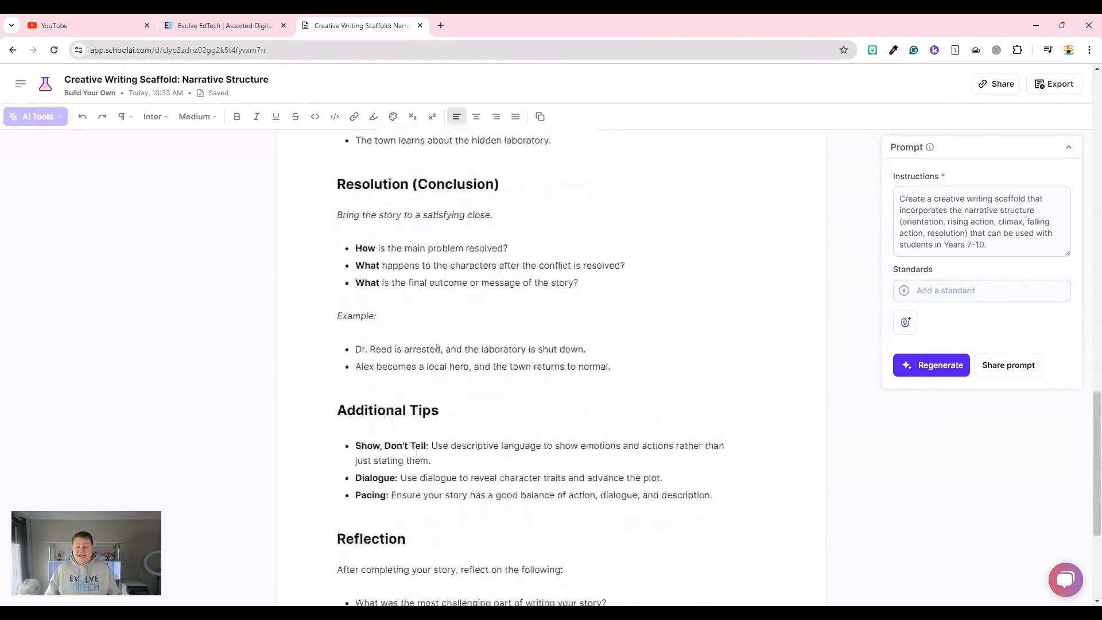
scroll(437, 348, up, 20)
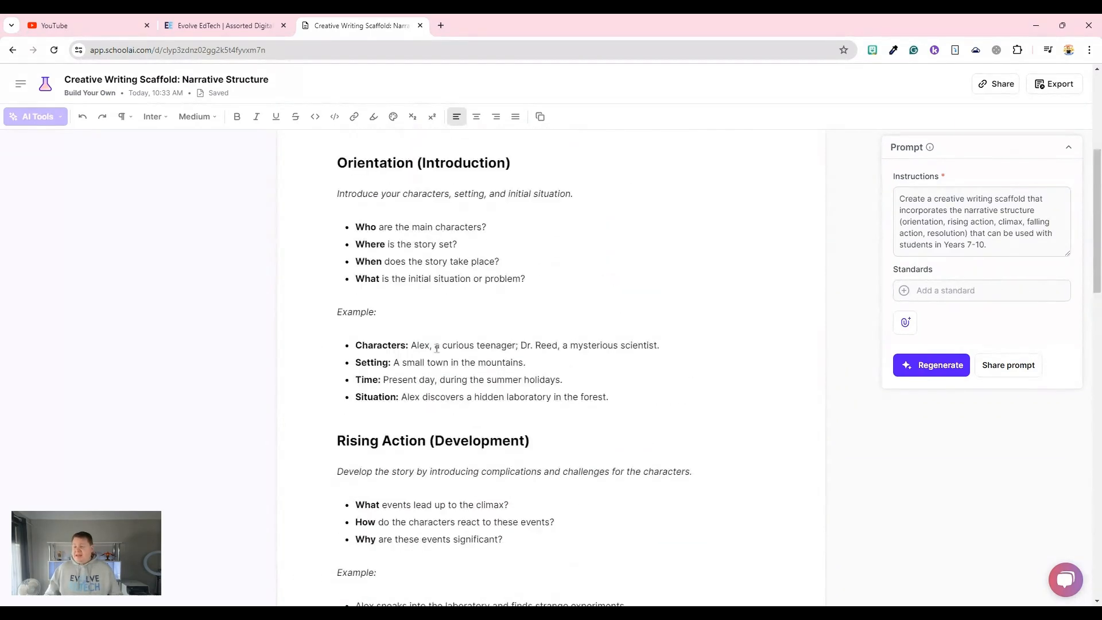
scroll(438, 348, up, 5)
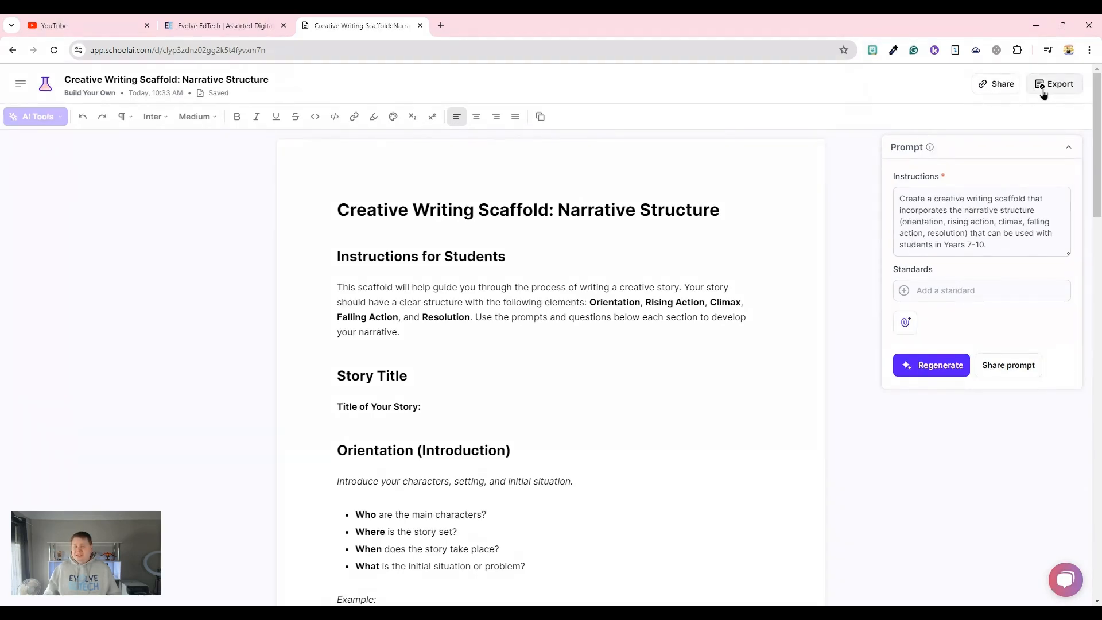
Select the scaffold text from its title through the Orientation section and view the available AI tools, including the translation languages
drag(341, 212, 508, 587)
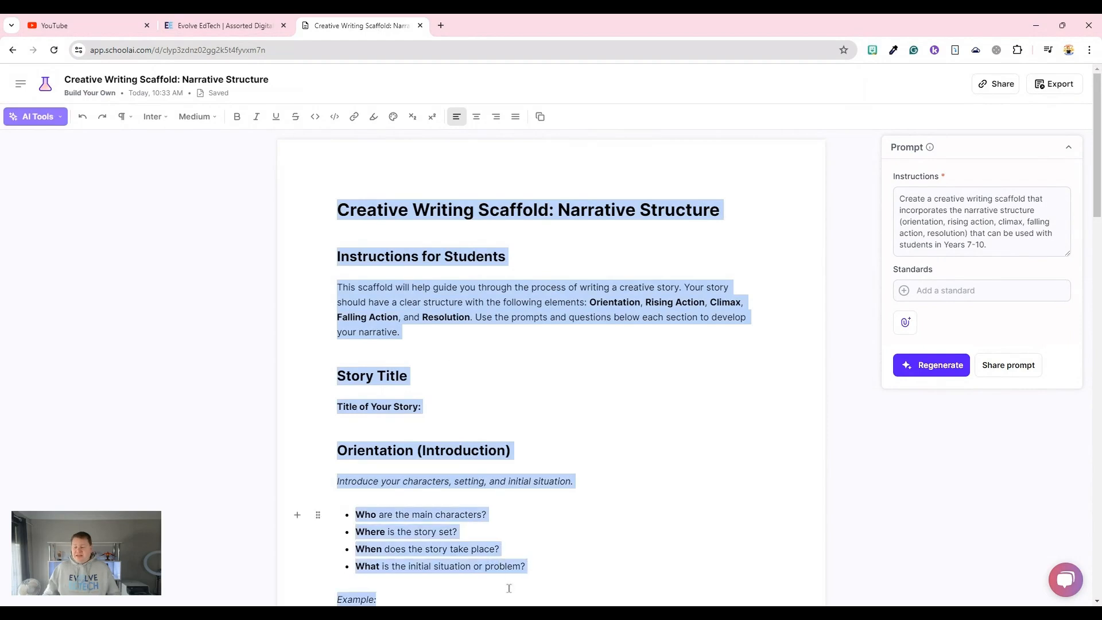
click(32, 125)
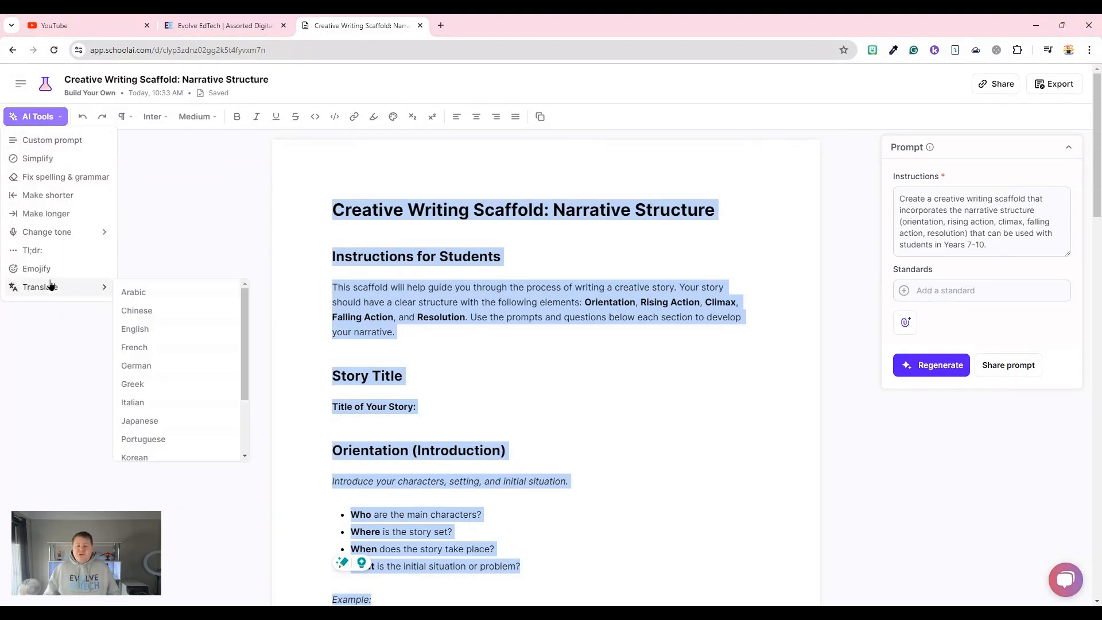
click(165, 177)
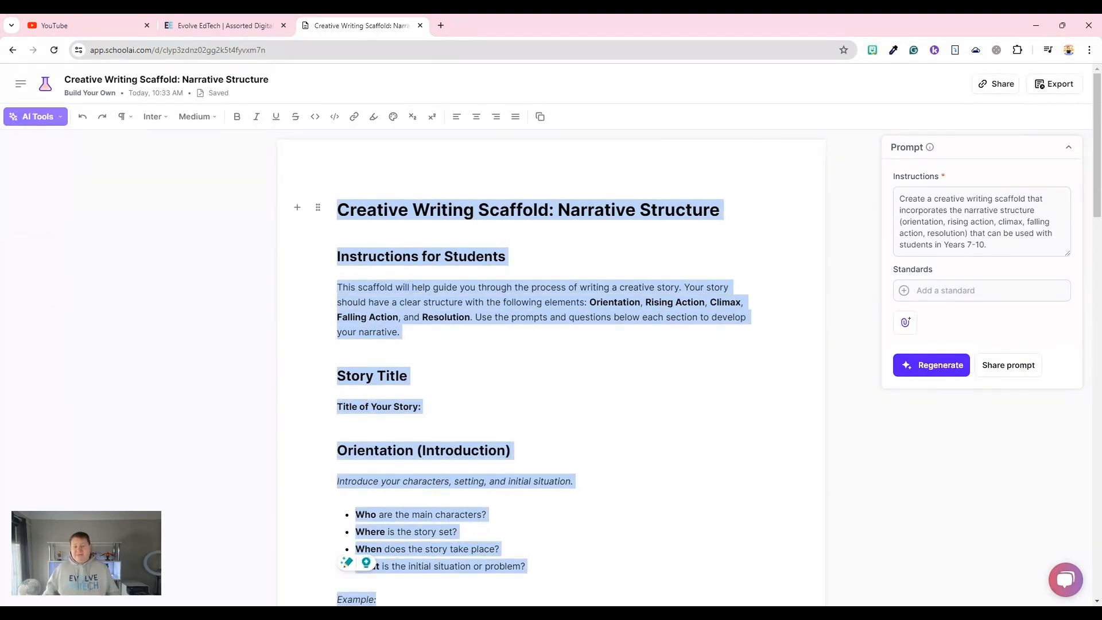
Generate a new Build Your Own document with the instructions "Create a cheat sheet for teachers on essential tips for using Google Classroom."
click(46, 86)
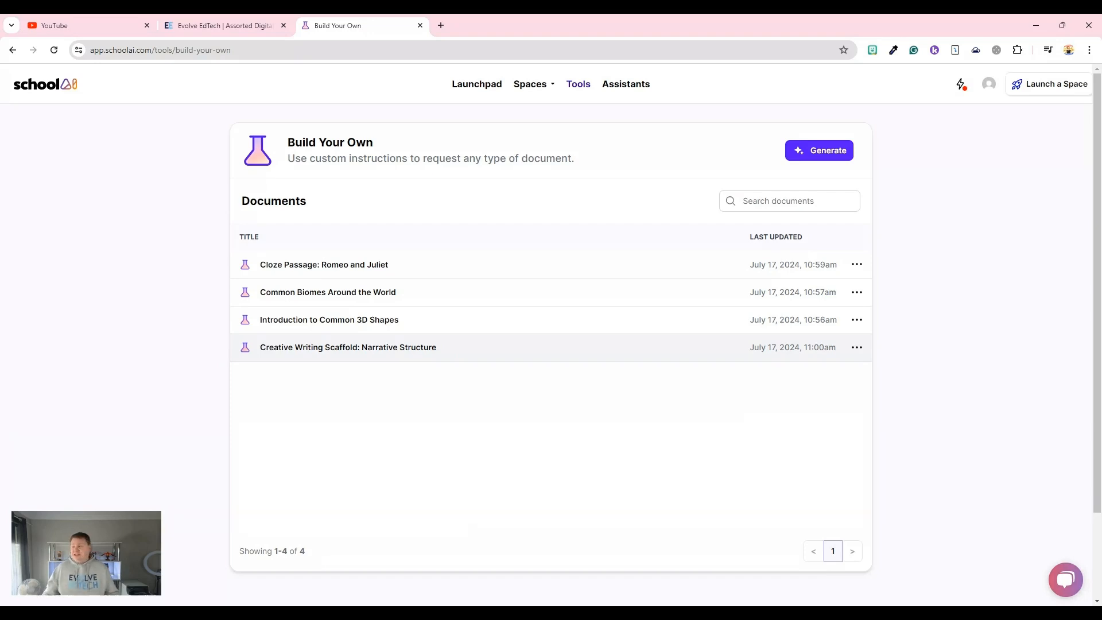
click(838, 154)
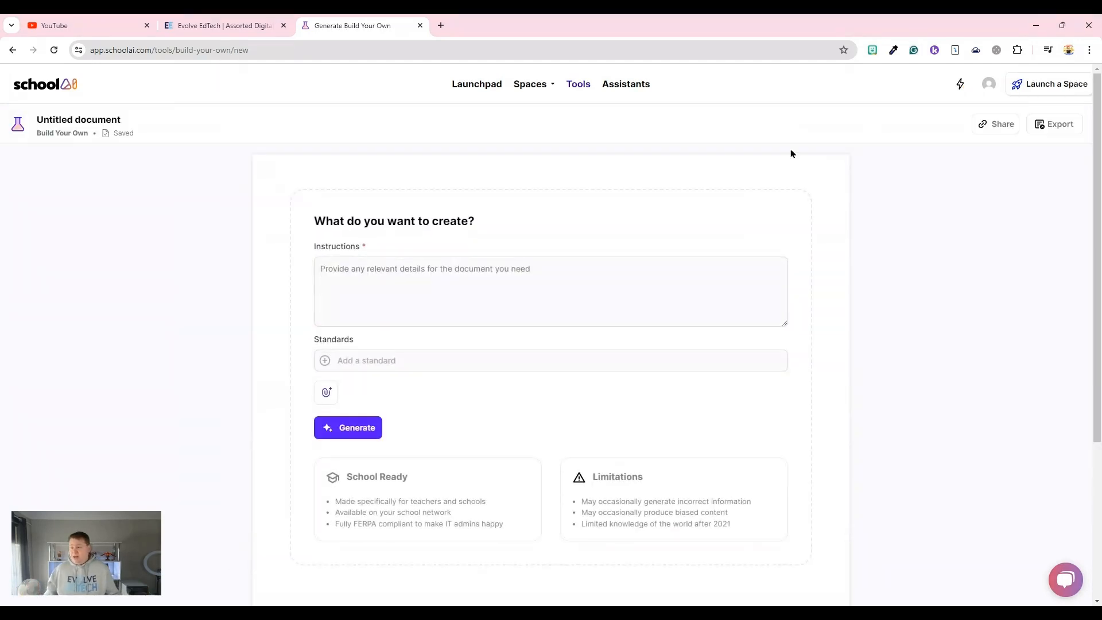
click(498, 273)
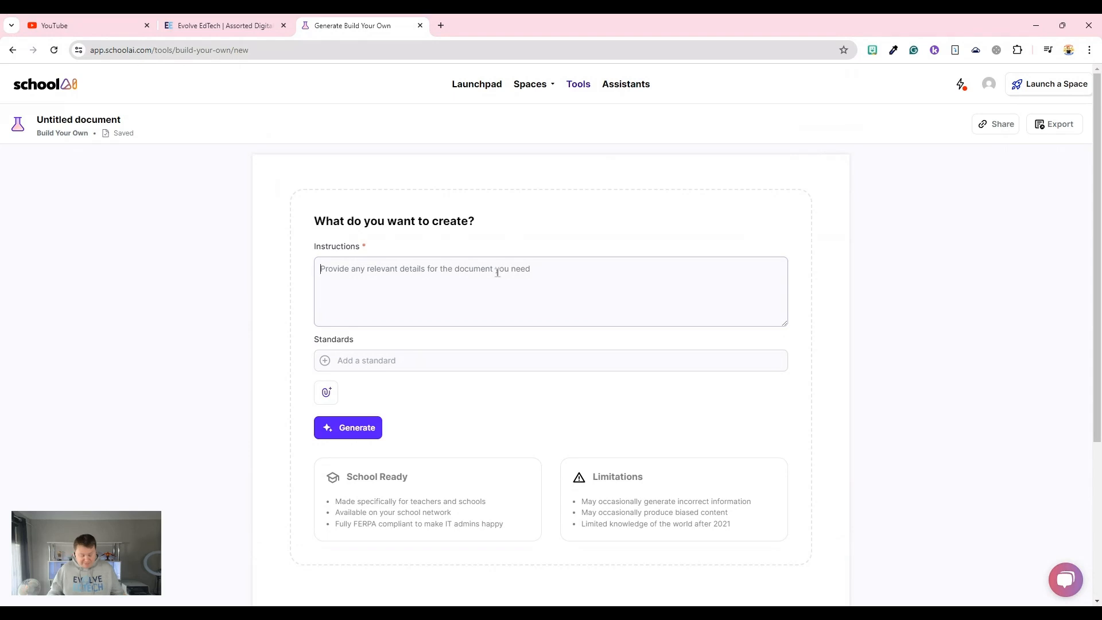
text(Crearte)
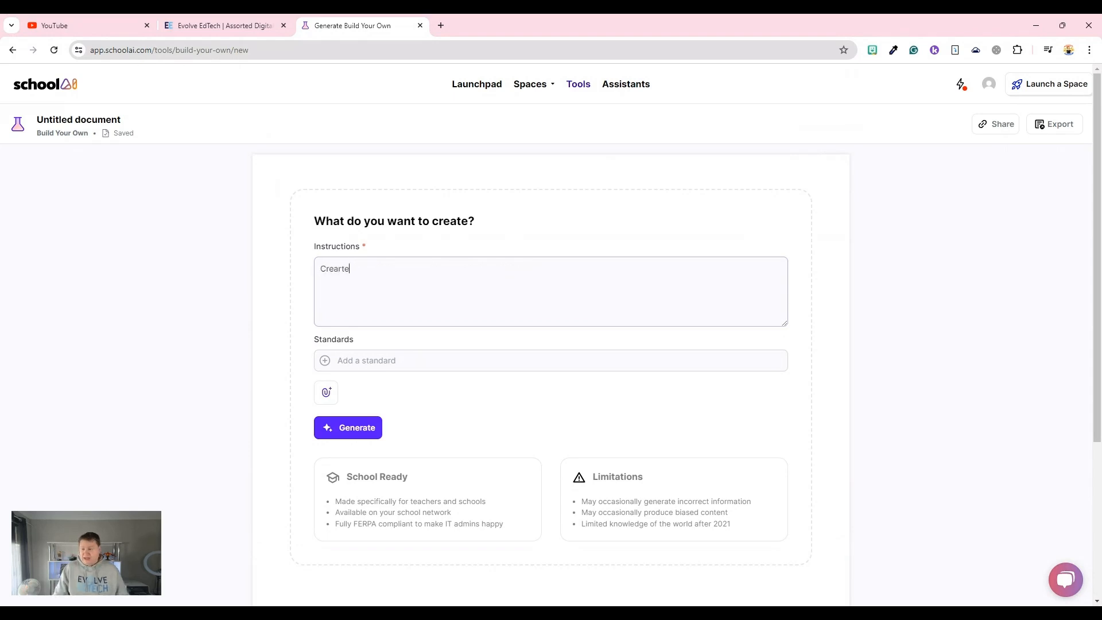
key(BackSpace)
key(BackSpace)
key(BackSpace)
text(te a chea)
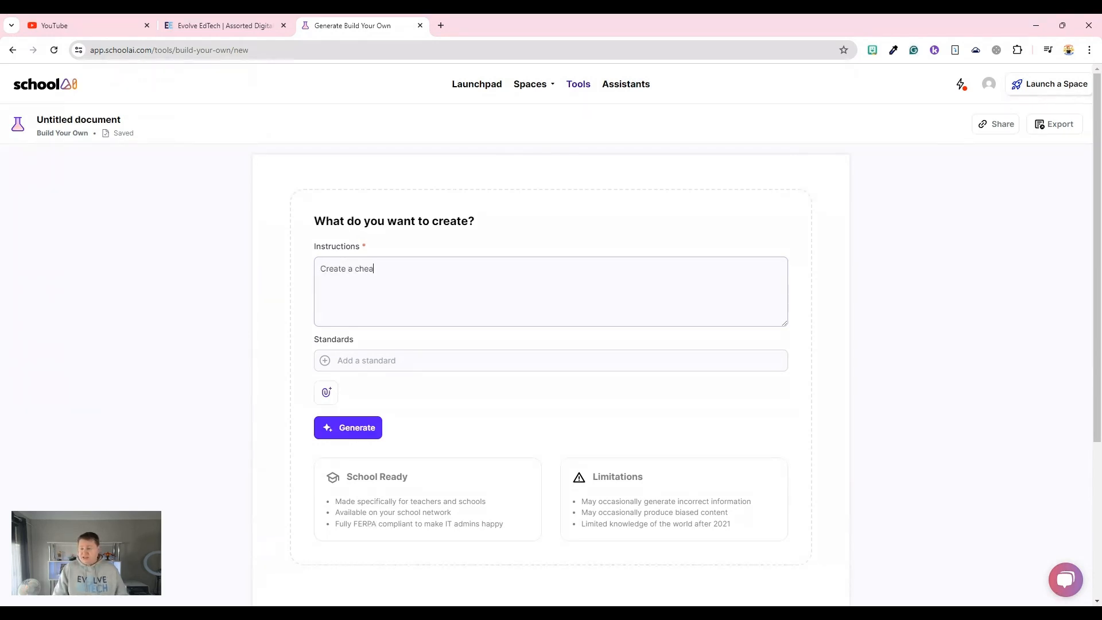
text(t sheet for teachers on)
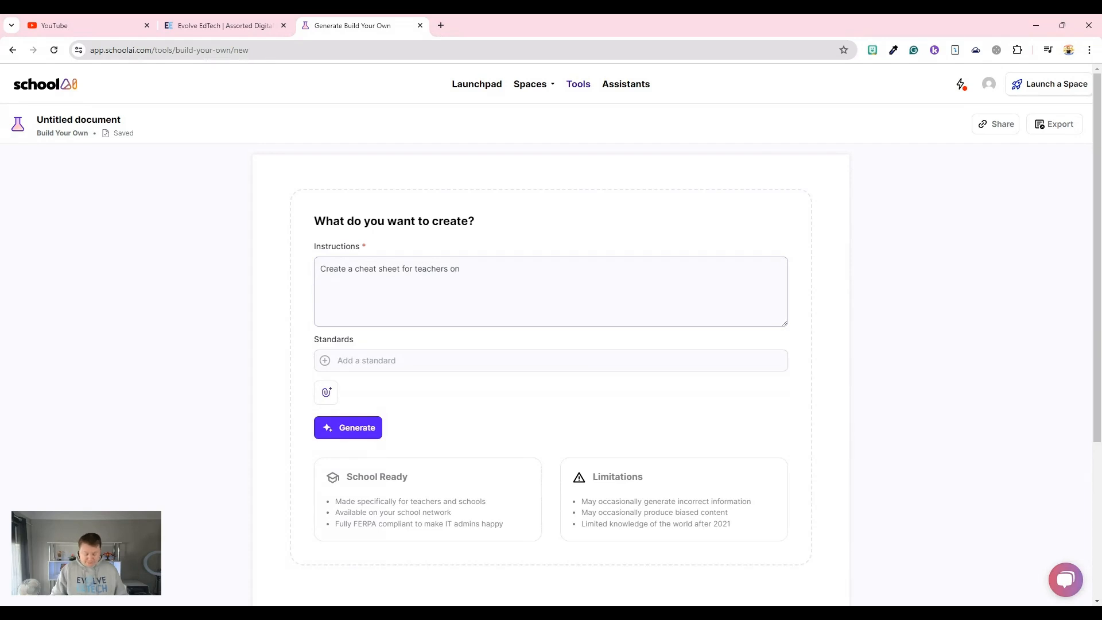
text( essential way)
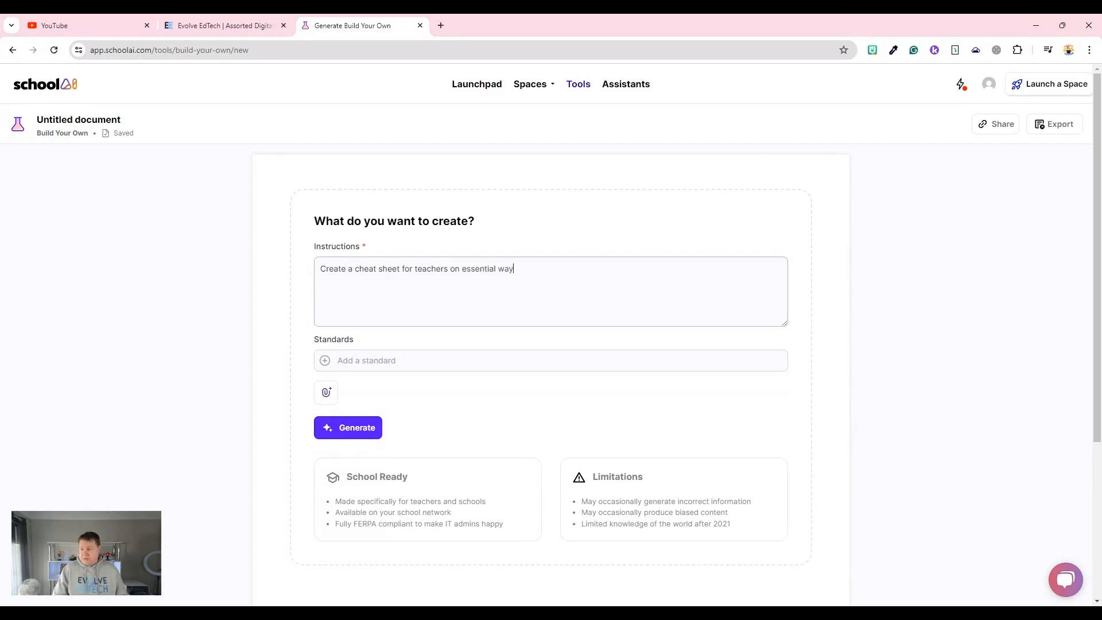
key(BackSpace)
key(BackSpace)
key(BackSpace)
text(tip)
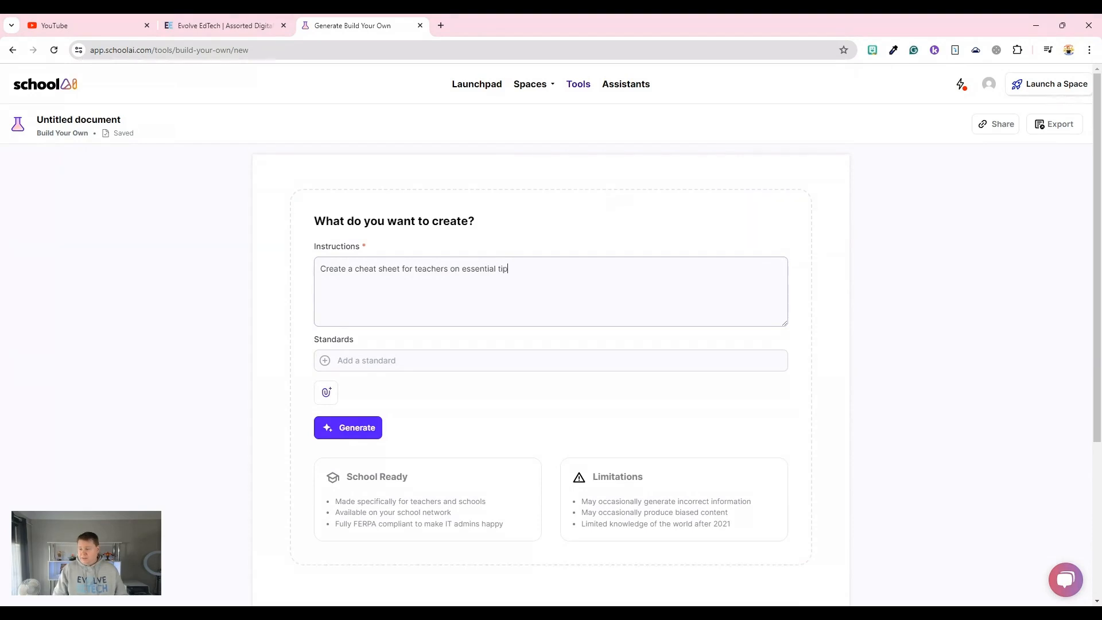
text(s)
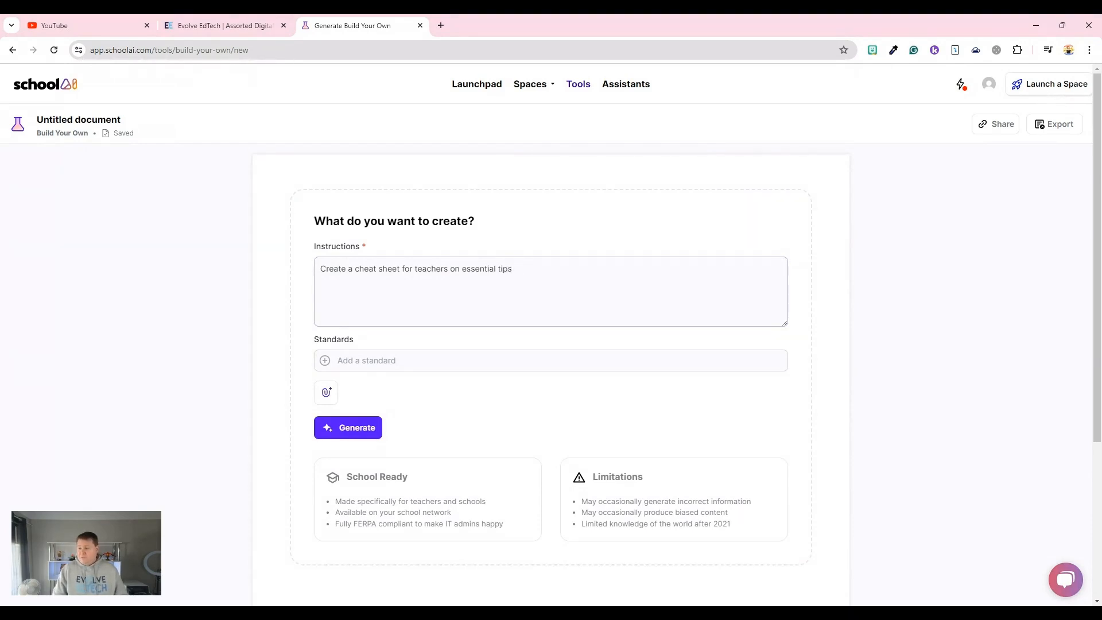
text( to for using Google Classroom.)
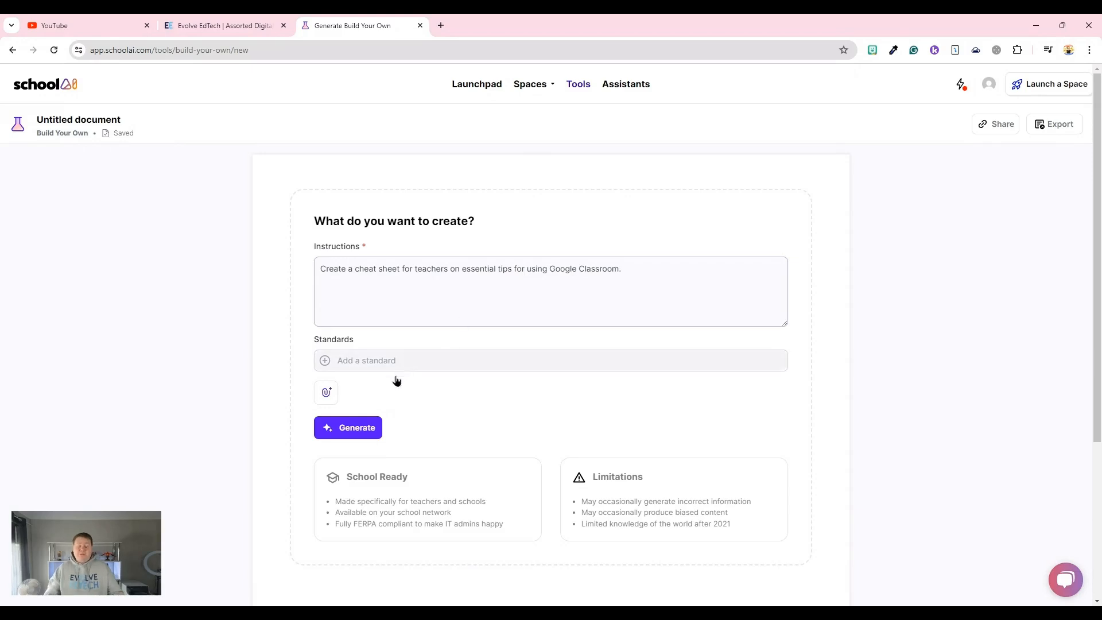
click(345, 430)
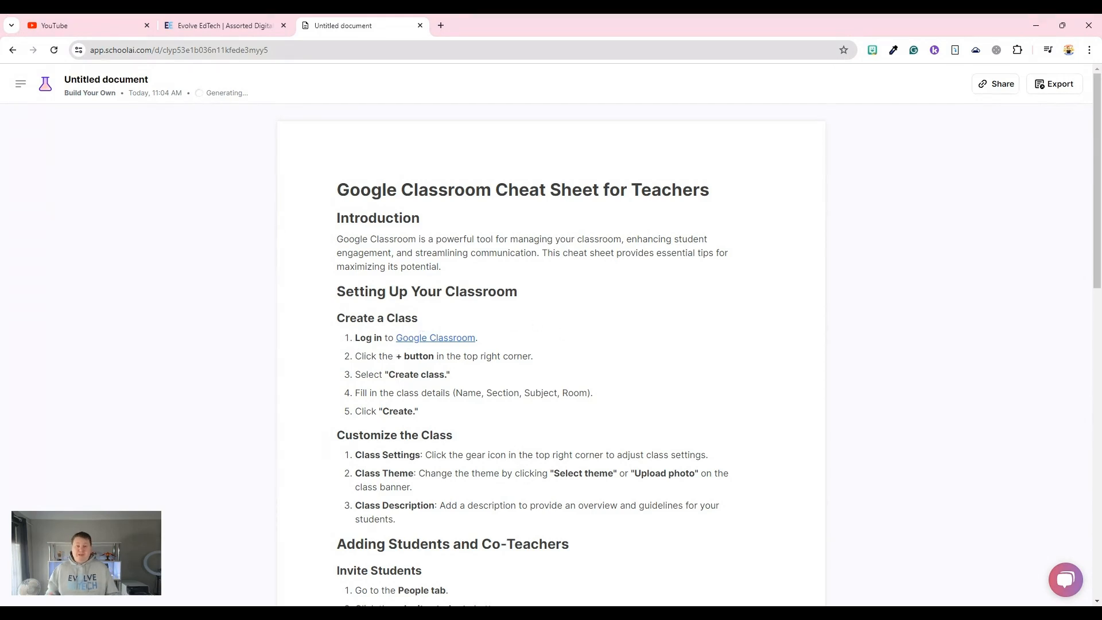
Review the generated Google Classroom cheat sheet, including class setup and inviting students, and return to the Build Your Own documents list
scroll(561, 333, down, 3)
scroll(562, 333, down, 2)
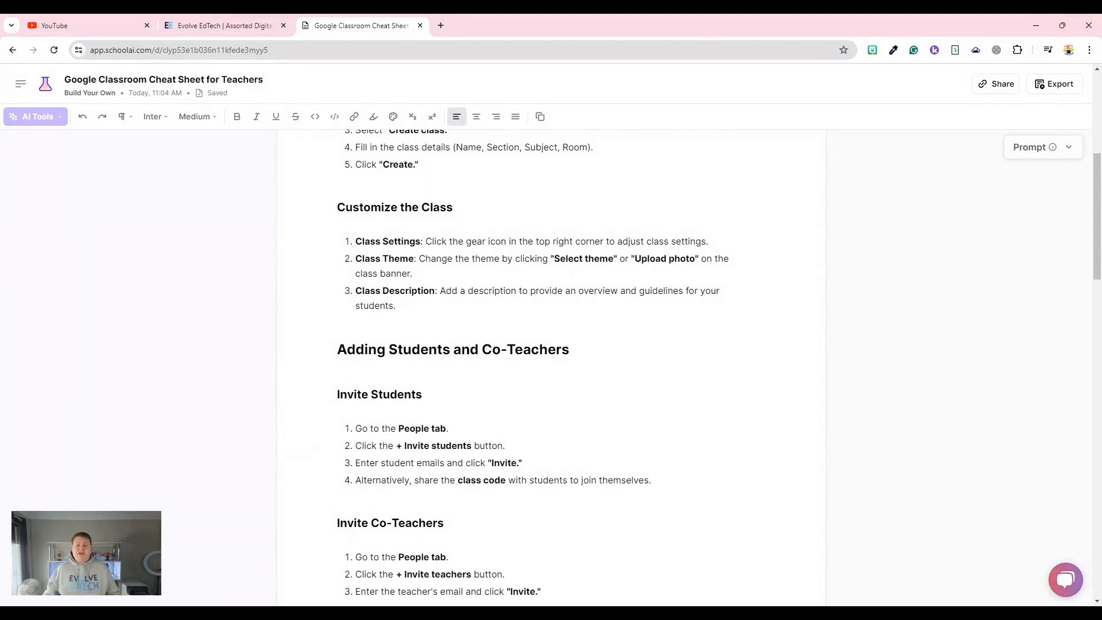
click(48, 88)
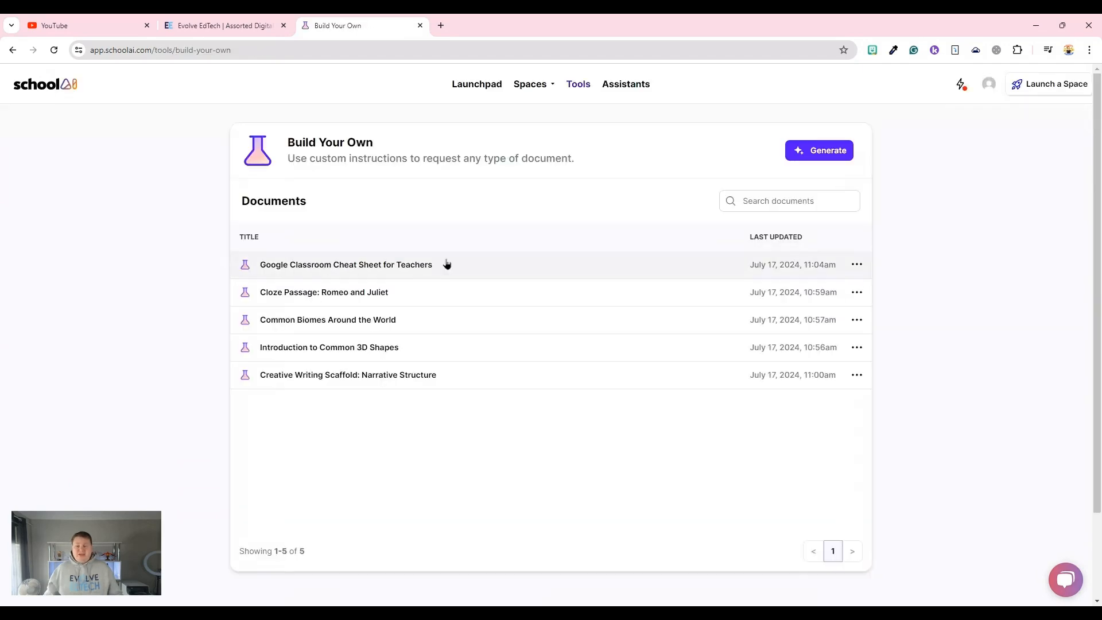